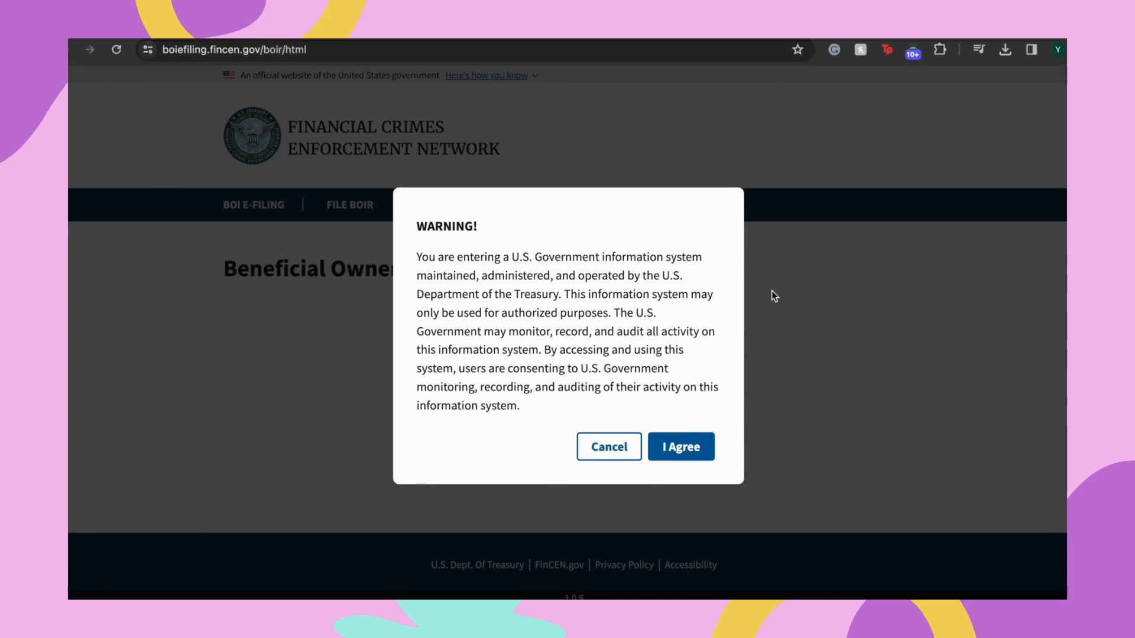
Accept the government-system warning and scroll down to the Type of filing options
{"action": "left_click", "coordinate": [685, 450]}
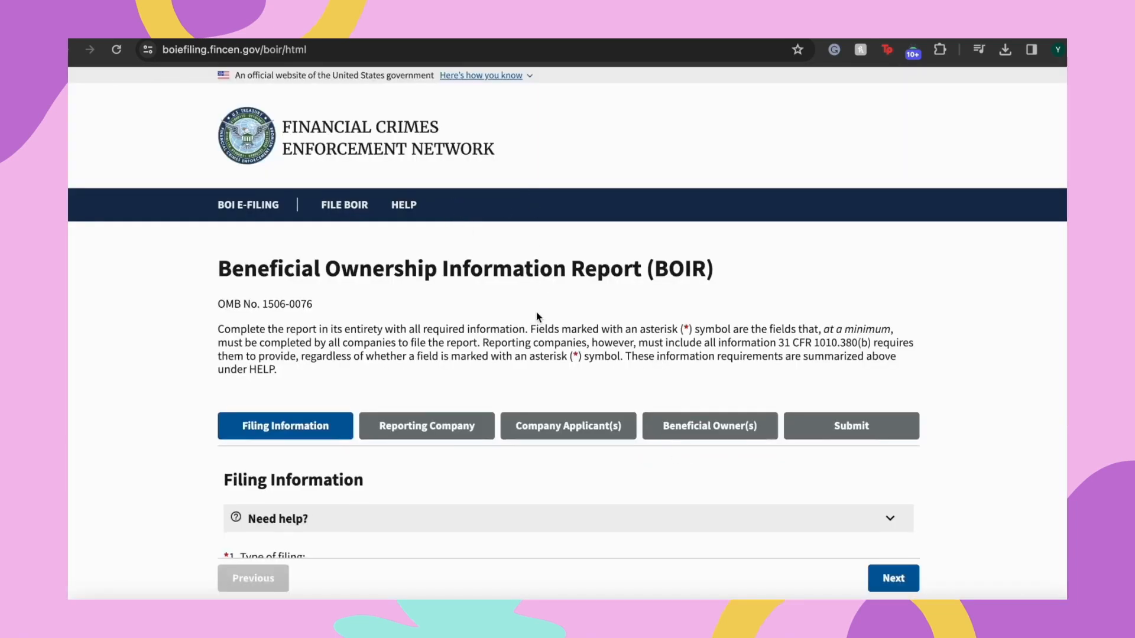
{"action": "scroll", "coordinate": [537, 318], "scroll_direction": "down", "scroll_amount": 2}
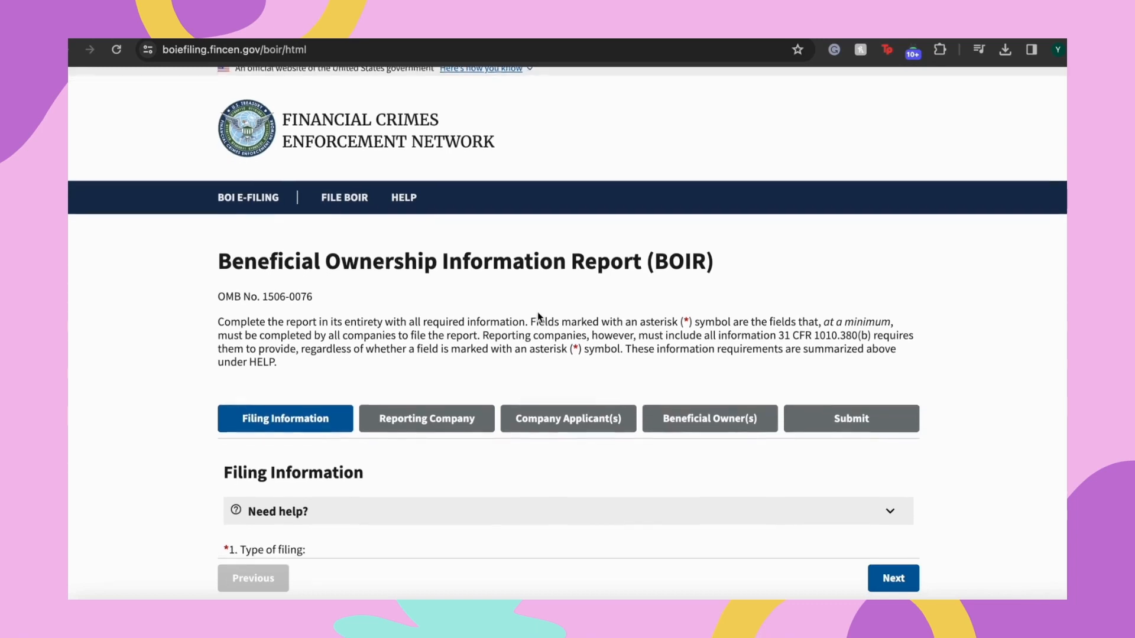
{"action": "scroll", "coordinate": [538, 312], "scroll_direction": "down", "scroll_amount": 1}
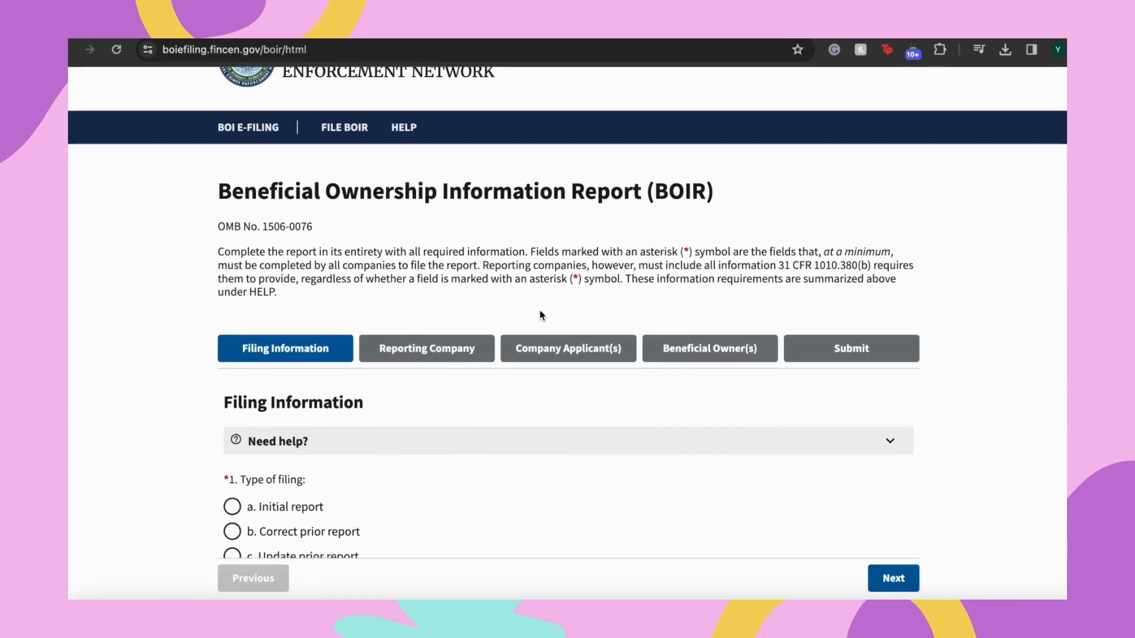
{"action": "scroll", "coordinate": [566, 260], "scroll_direction": "down", "scroll_amount": 5}
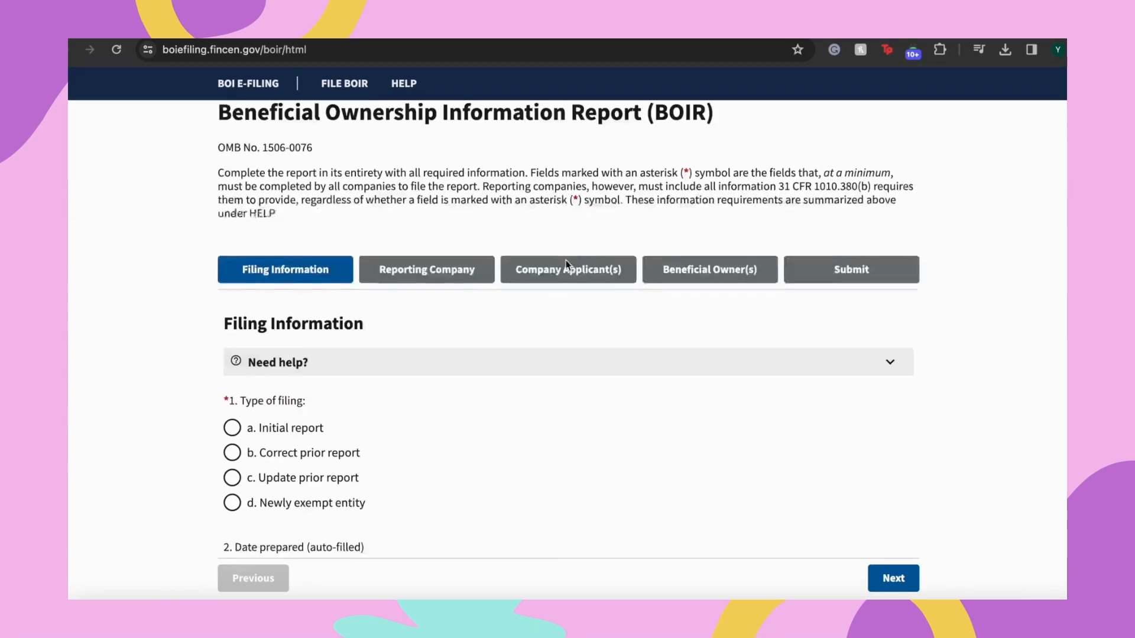
{"action": "scroll", "coordinate": [566, 267], "scroll_direction": "down", "scroll_amount": 3}
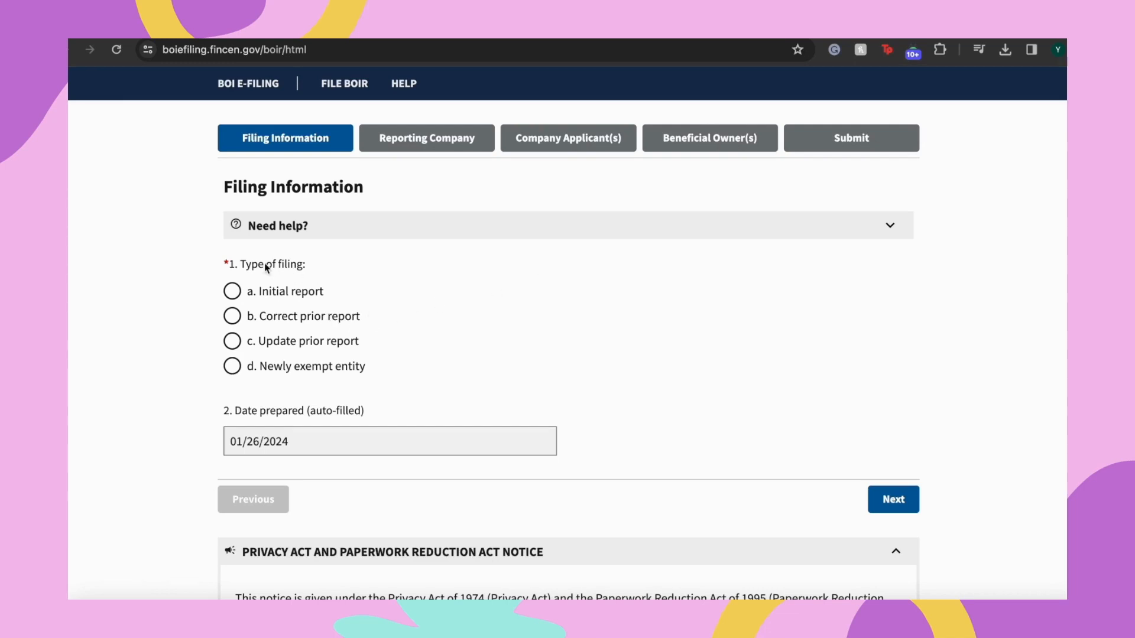
Choose 'a. Initial report' as the filing type and continue to Part I, Reporting Company Information
{"action": "left_click", "coordinate": [233, 293]}
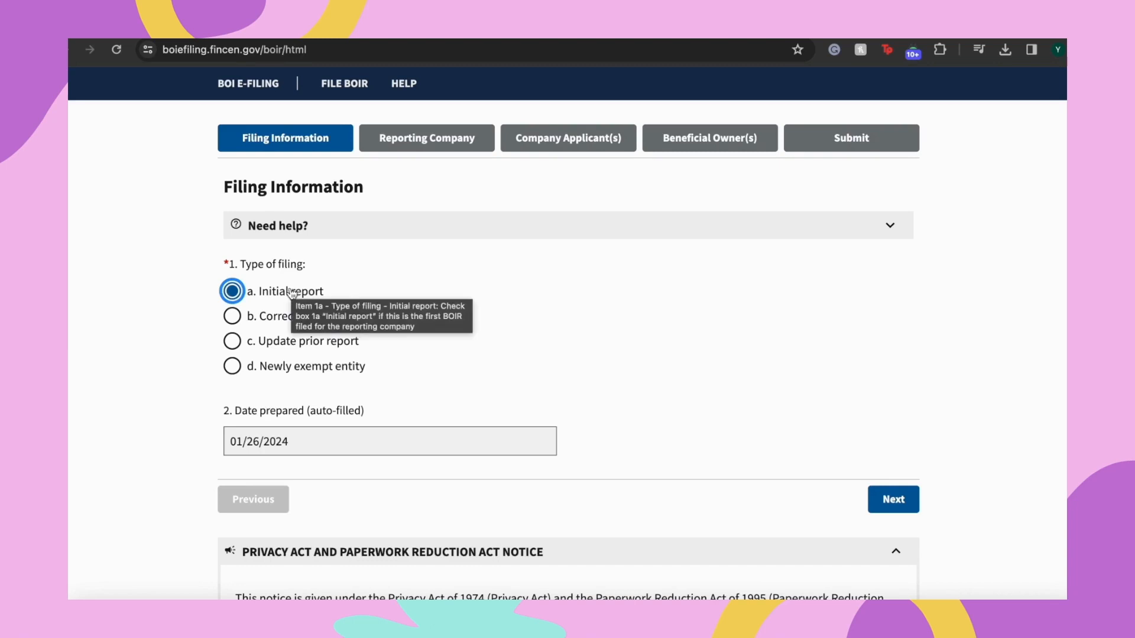
{"action": "scroll", "coordinate": [649, 400], "scroll_direction": "down", "scroll_amount": 1}
{"action": "scroll", "coordinate": [649, 399], "scroll_direction": "down", "scroll_amount": 2}
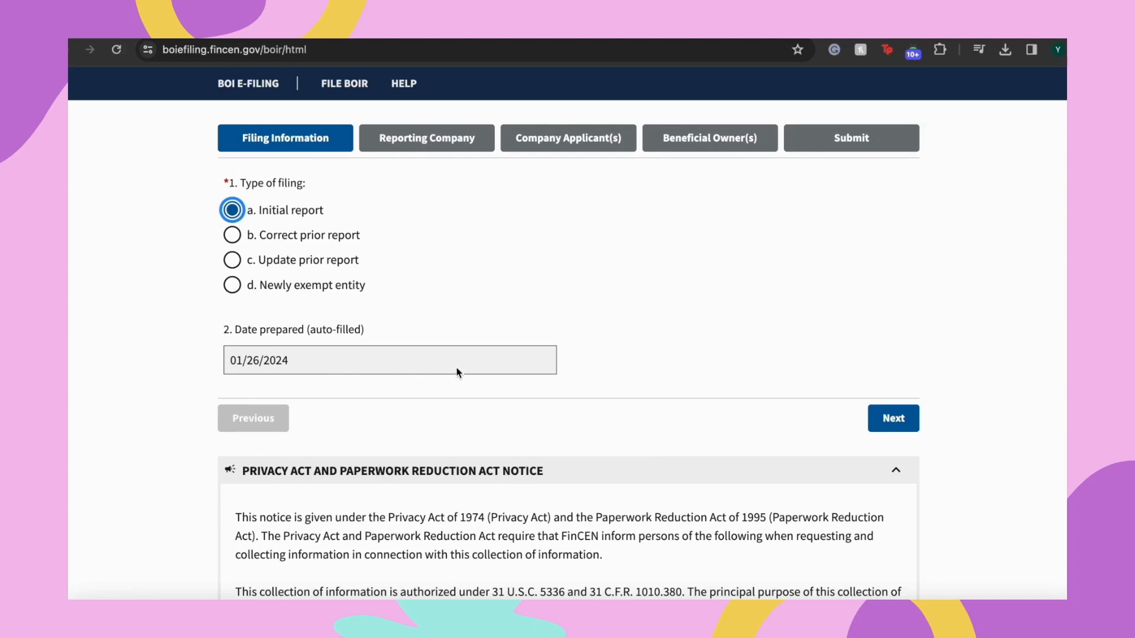
{"action": "scroll", "coordinate": [765, 414], "scroll_direction": "up", "scroll_amount": 1}
{"action": "scroll", "coordinate": [767, 414], "scroll_direction": "down", "scroll_amount": 1}
{"action": "scroll", "coordinate": [771, 414], "scroll_direction": "up", "scroll_amount": 1}
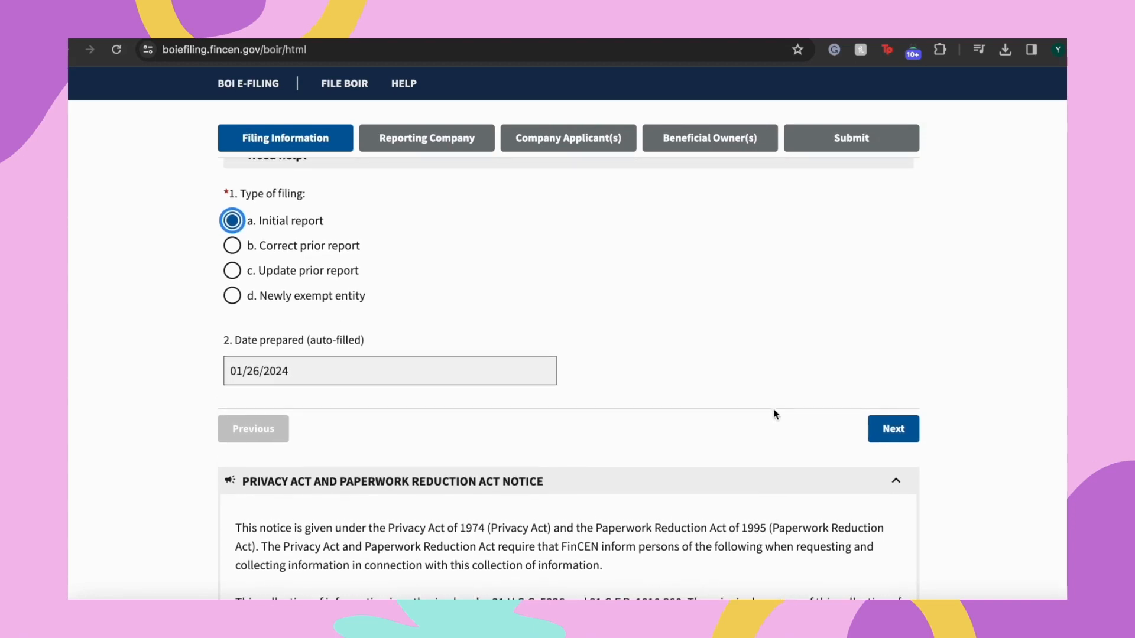
{"action": "left_click", "coordinate": [894, 436]}
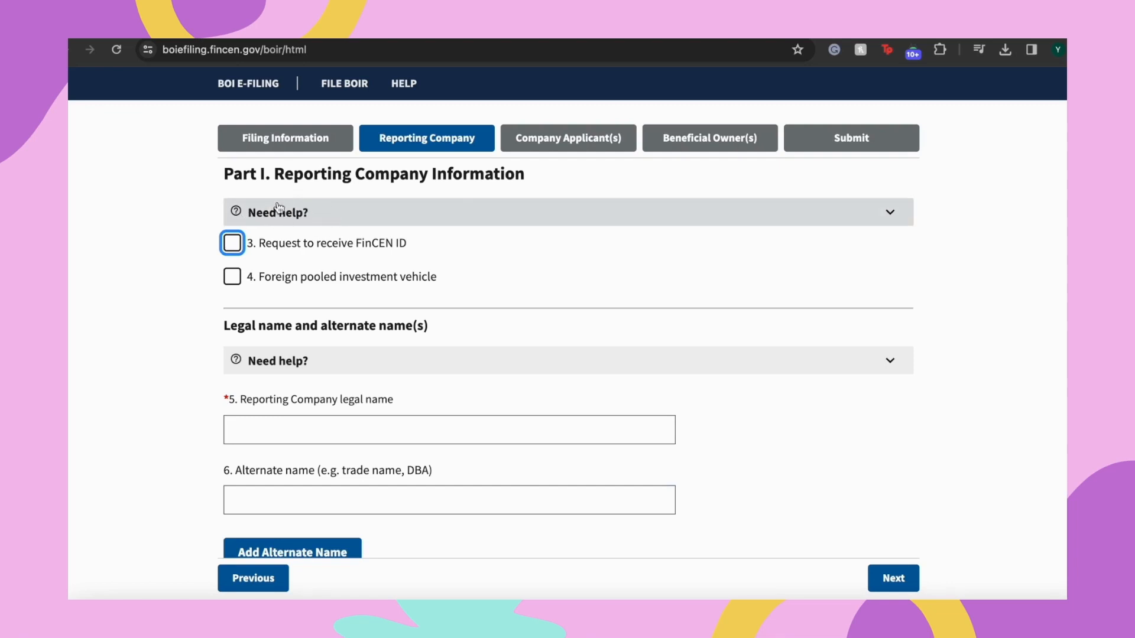
{"action": "left_click", "coordinate": [451, 220]}
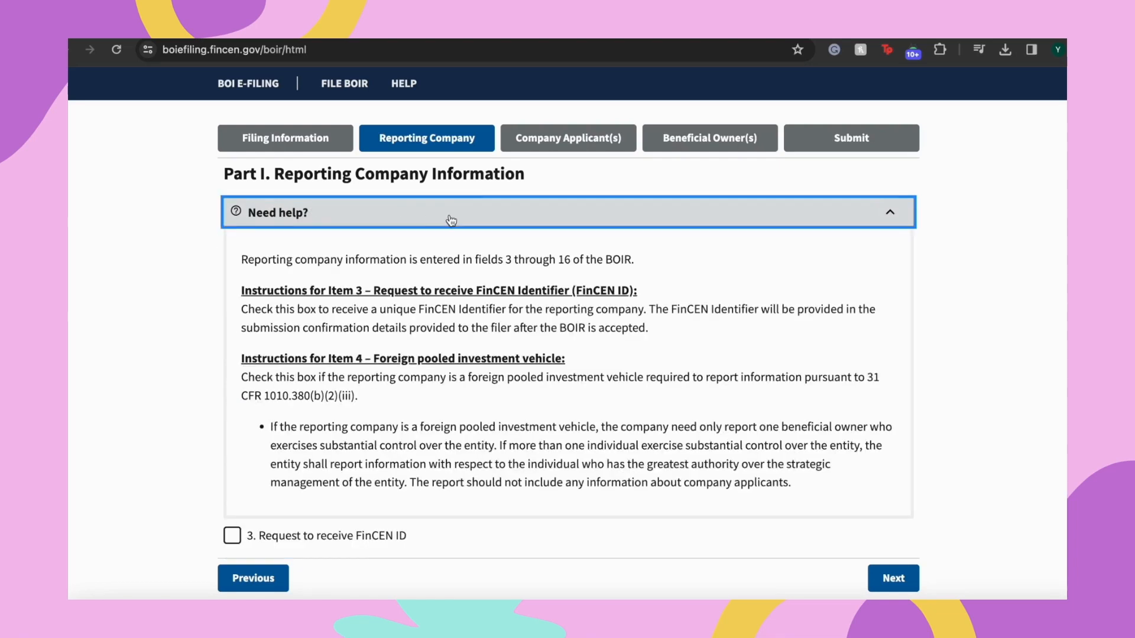
{"action": "left_click", "coordinate": [425, 217]}
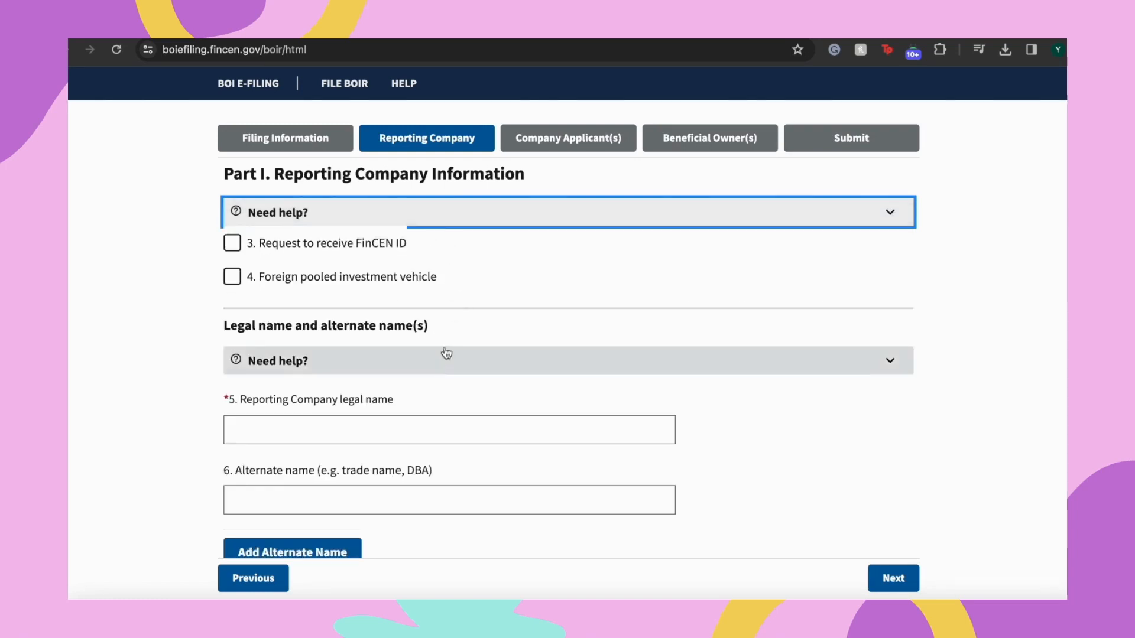
{"action": "scroll", "coordinate": [201, 325], "scroll_direction": "down", "scroll_amount": 1}
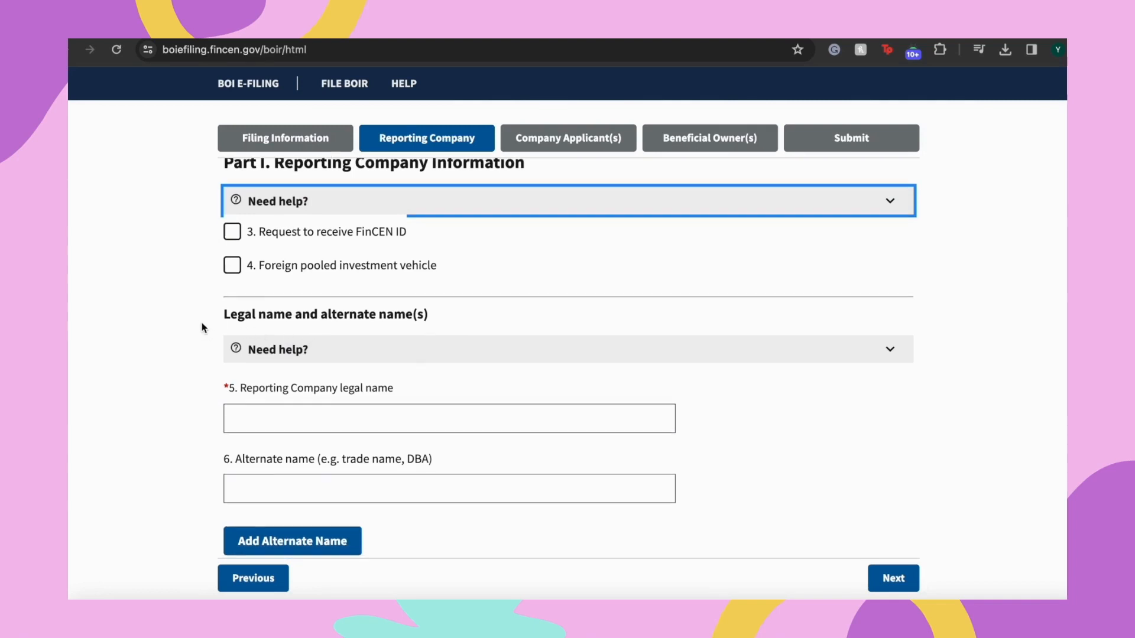
{"action": "scroll", "coordinate": [205, 326], "scroll_direction": "down", "scroll_amount": 1}
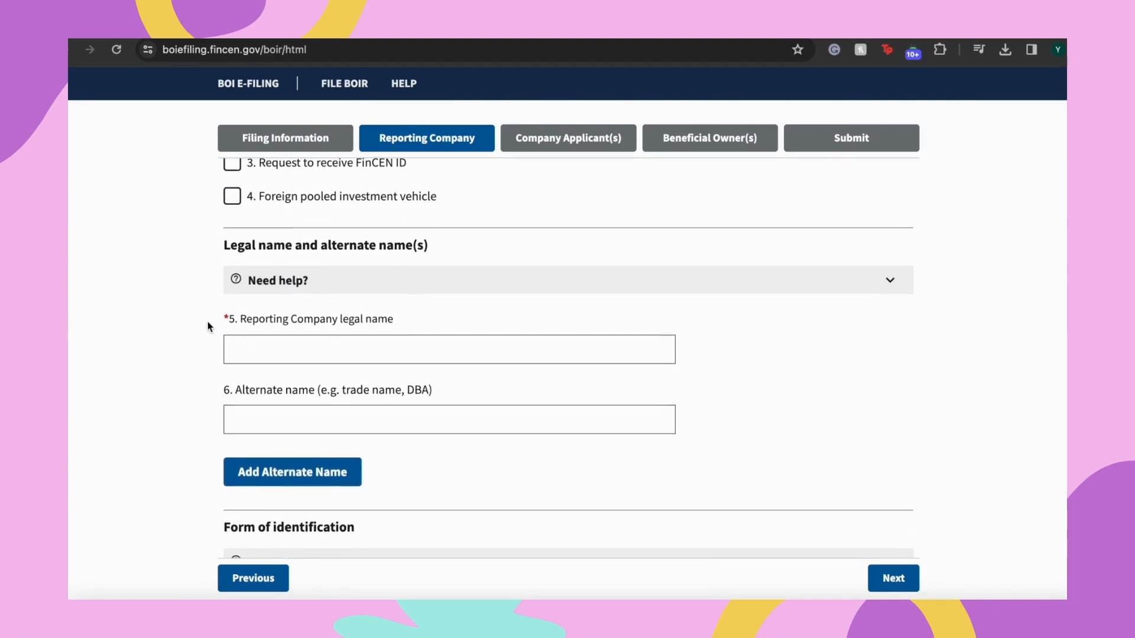
{"action": "scroll", "coordinate": [208, 324], "scroll_direction": "down", "scroll_amount": 1}
{"action": "scroll", "coordinate": [267, 326], "scroll_direction": "down", "scroll_amount": 1}
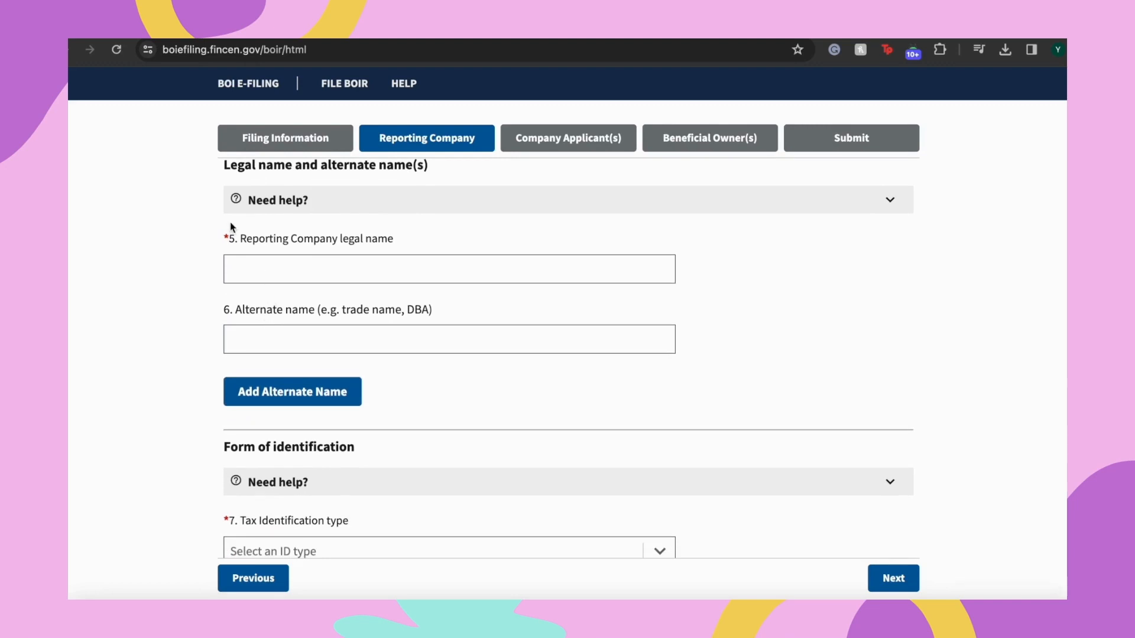
{"action": "left_click", "coordinate": [280, 272]}
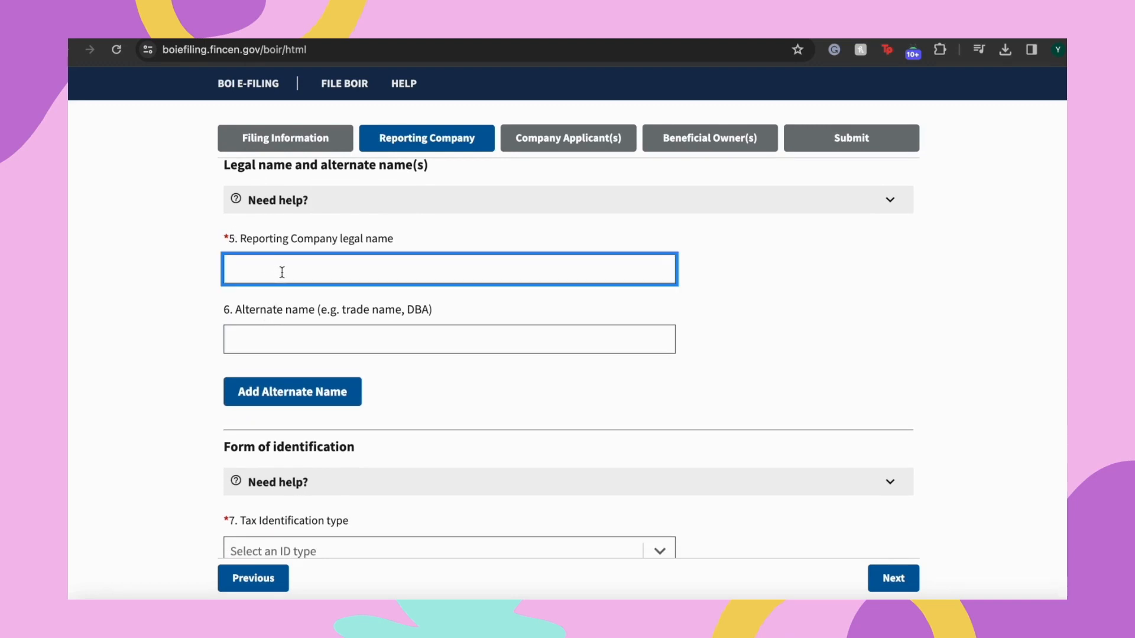
Enter EXAMPLE LLC in capitals as the legal name, leaving the alternate name blank
{"action": "type", "text": "ExMPL"}
{"action": "key", "text": "BackSpace"}
{"action": "key", "text": "BackSpace"}
{"action": "key", "text": "BackSpace"}
{"action": "key", "text": "BackSpace"}
{"action": "key", "text": "Caps_Lock"}
{"action": "type", "text": "X"}
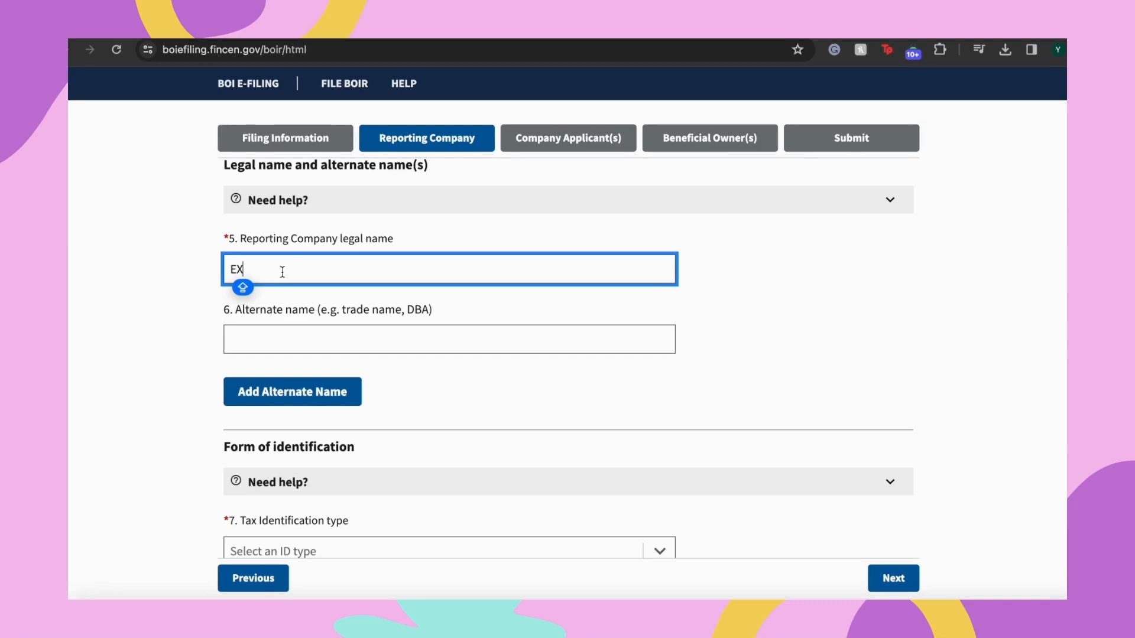
{"action": "type", "text": "AMPLE LLC"}
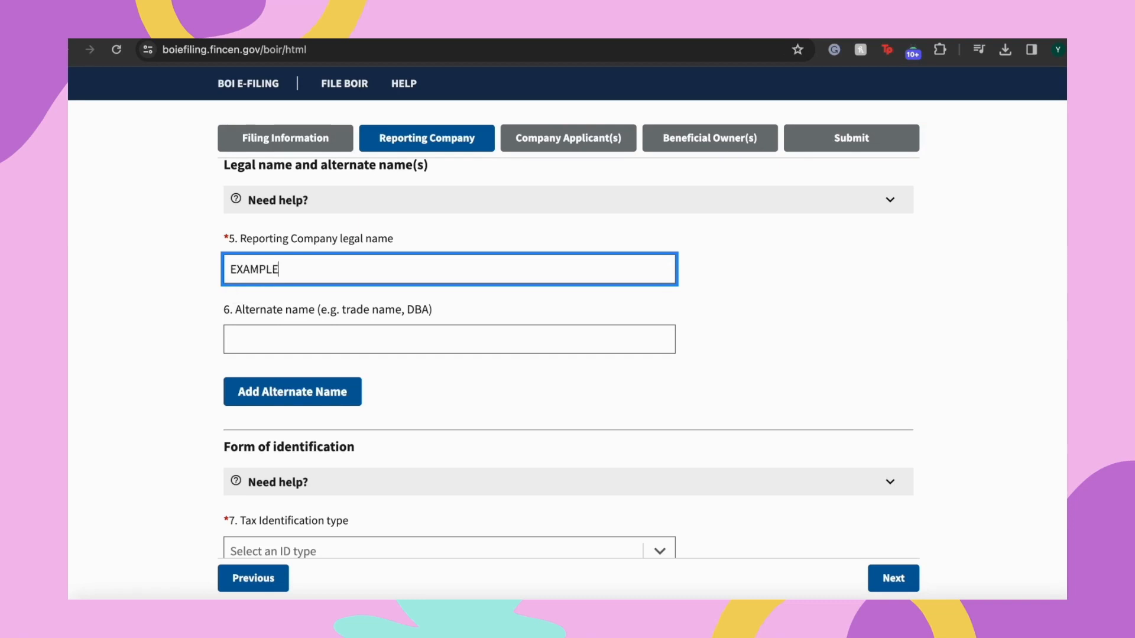
{"action": "key", "text": "Tab"}
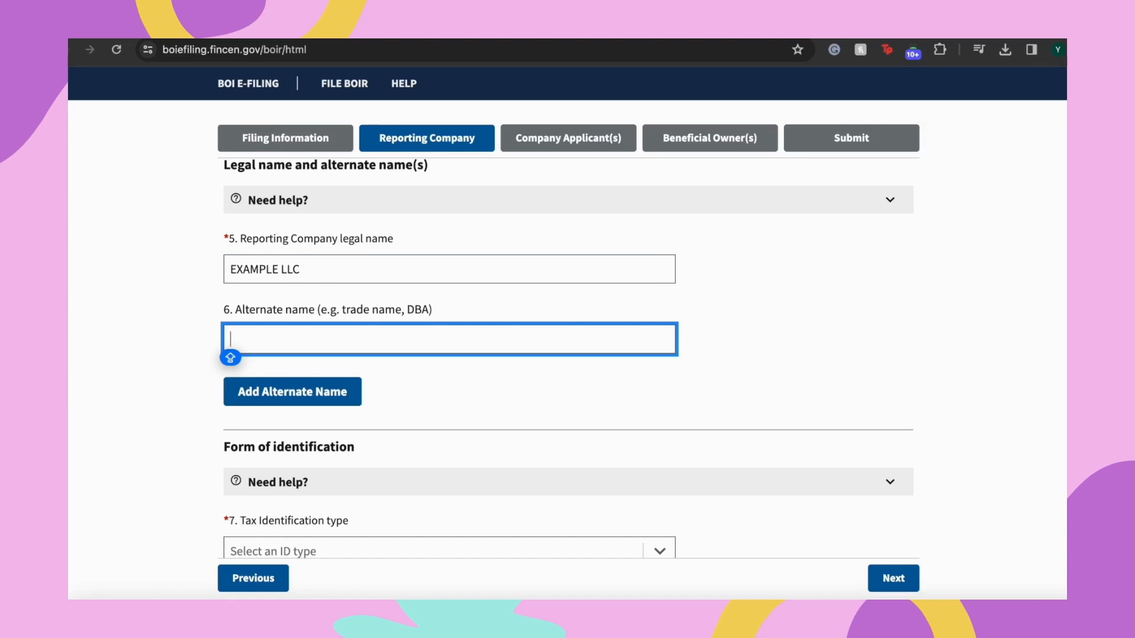
{"action": "key", "text": "Tab"}
{"action": "key", "text": "Tab"}
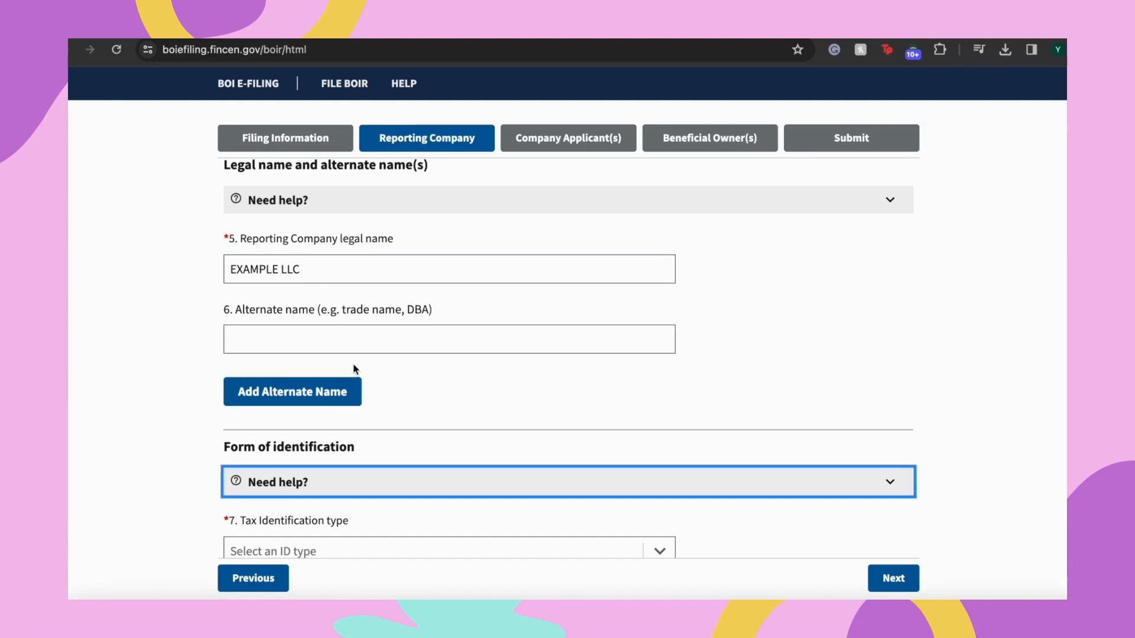
{"action": "scroll", "coordinate": [355, 370], "scroll_direction": "down", "scroll_amount": 7}
{"action": "scroll", "coordinate": [419, 385], "scroll_direction": "up", "scroll_amount": 2}
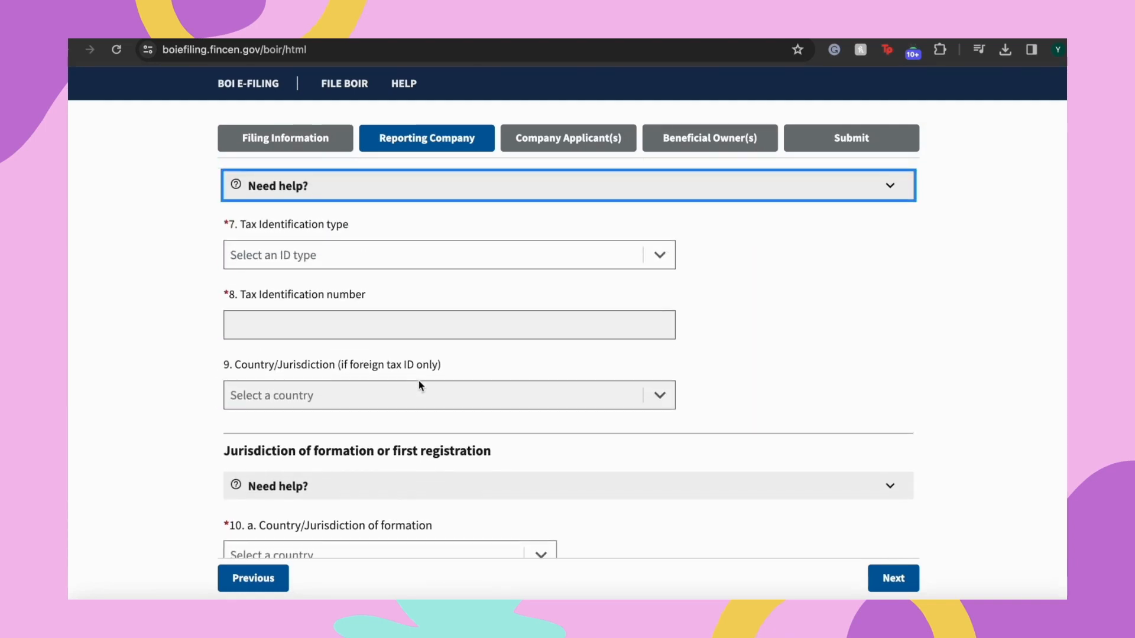
Select EIN as the tax identification type and enter the company's nine-digit EIN
{"action": "left_click", "coordinate": [297, 270]}
{"action": "left_click", "coordinate": [277, 301]}
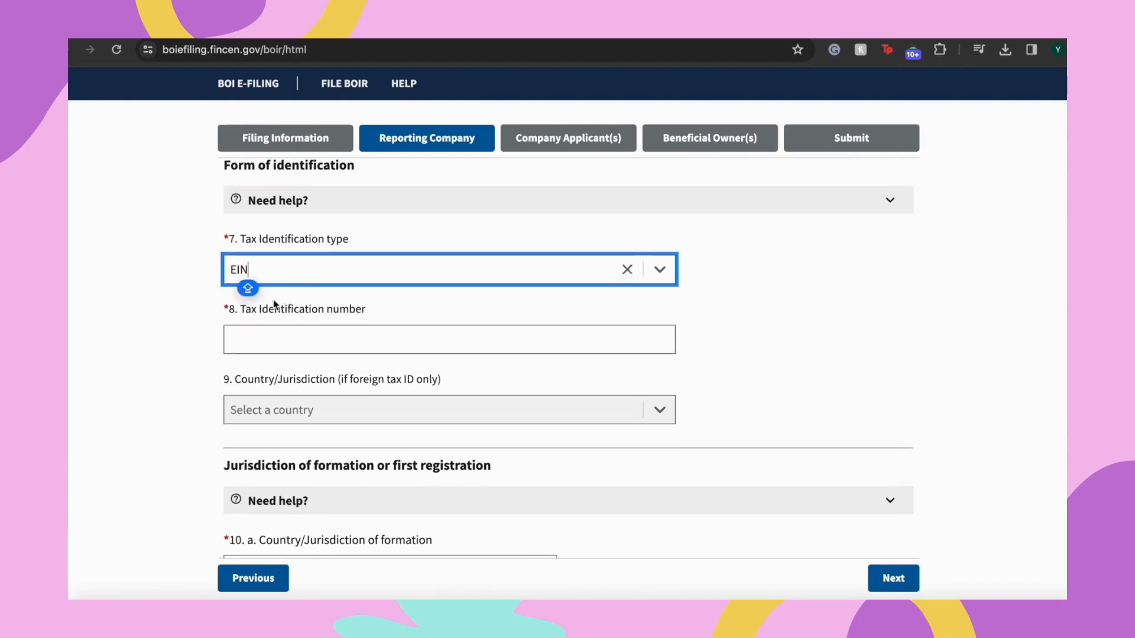
{"action": "left_click", "coordinate": [327, 343]}
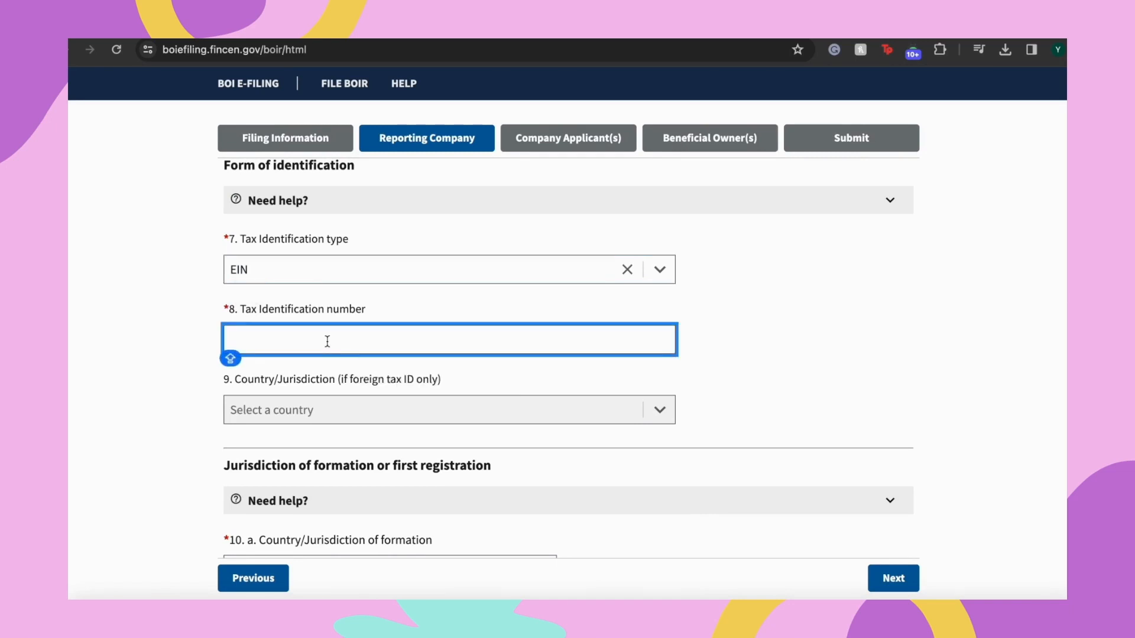
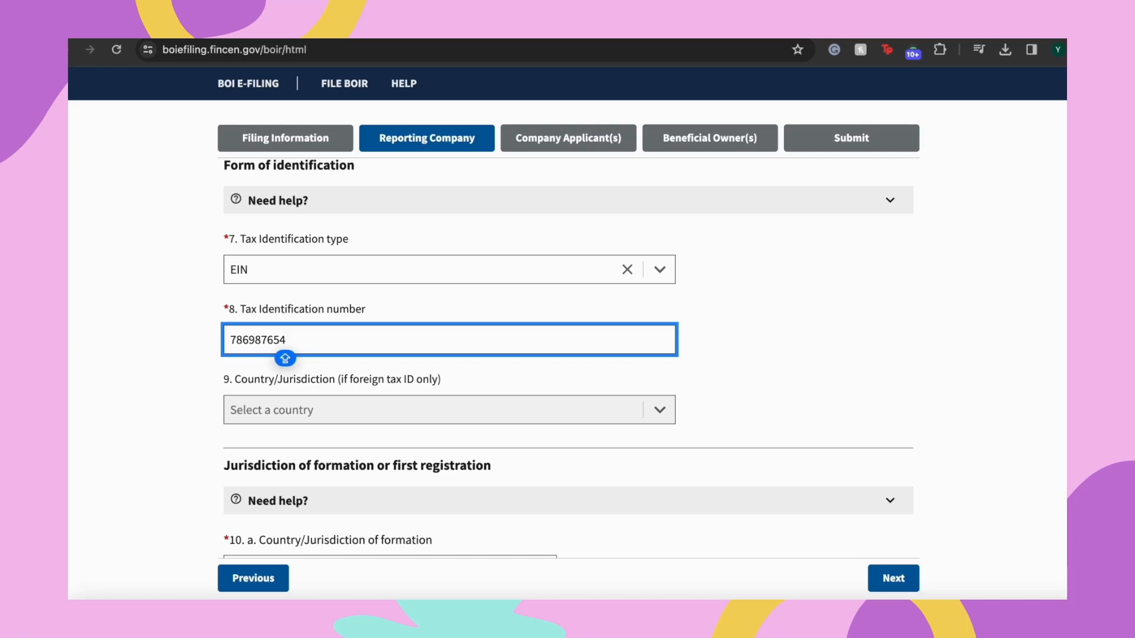
{"action": "key", "text": "Tab"}
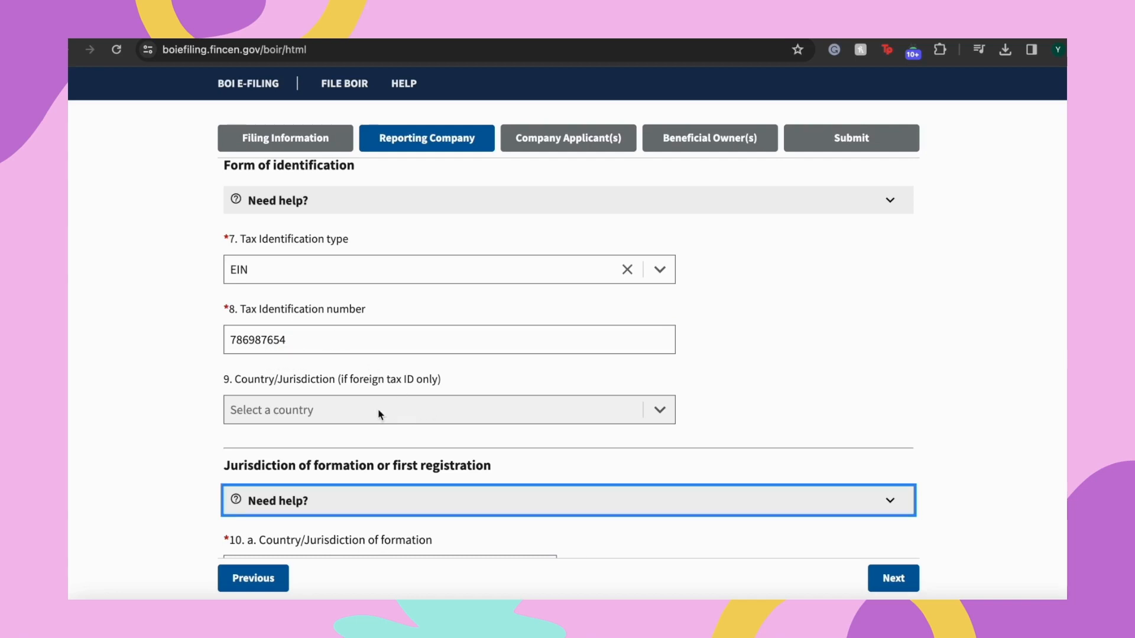
{"action": "scroll", "coordinate": [377, 402], "scroll_direction": "down", "scroll_amount": 1}
{"action": "scroll", "coordinate": [378, 402], "scroll_direction": "down", "scroll_amount": 4}
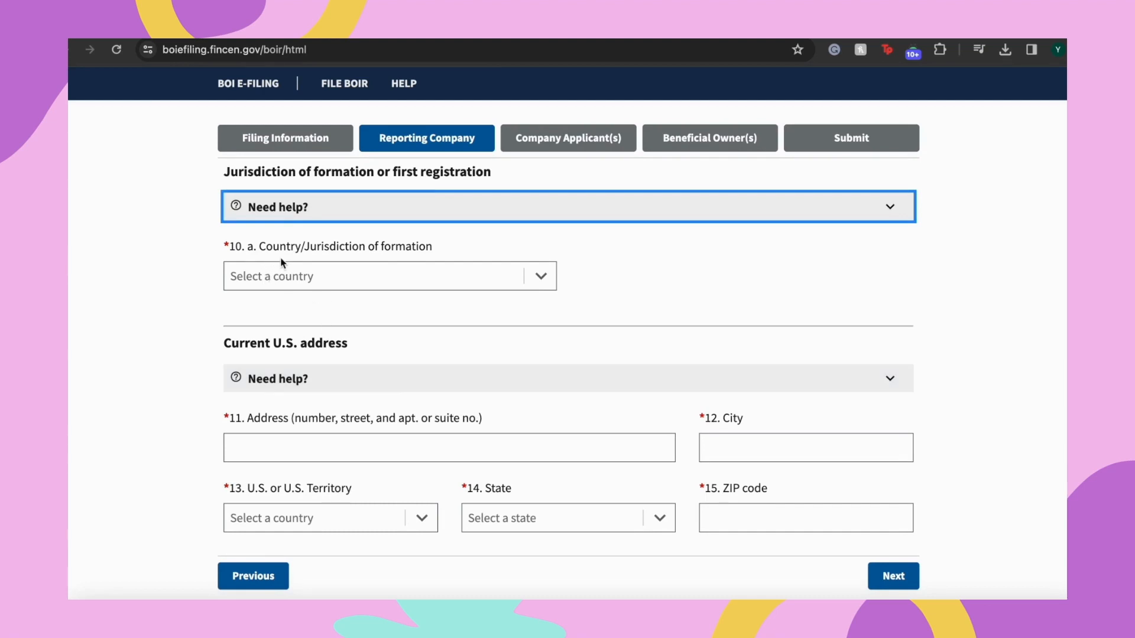
Set the formation country to United States of America and the state of formation to Texas
{"action": "left_click", "coordinate": [359, 277]}
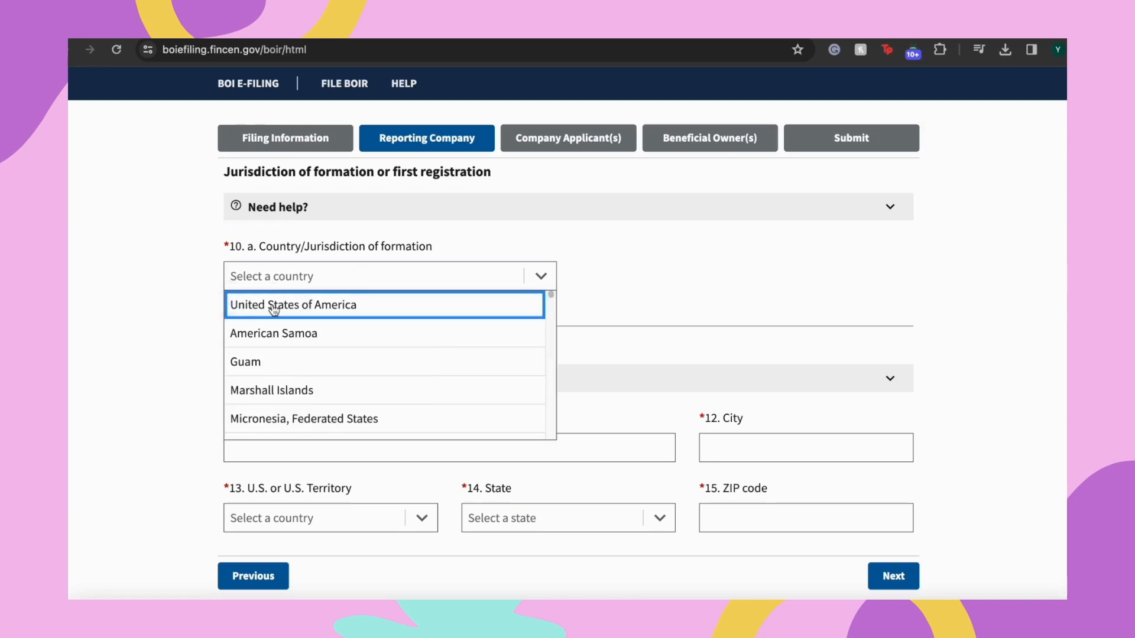
{"action": "left_click", "coordinate": [339, 295]}
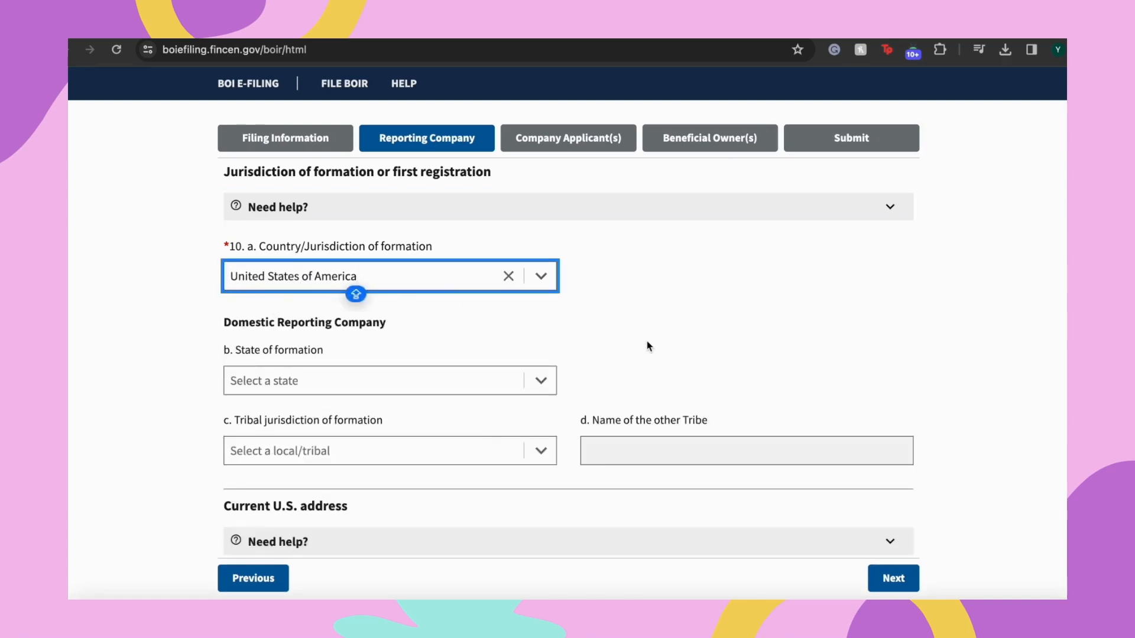
{"action": "scroll", "coordinate": [648, 345], "scroll_direction": "down", "scroll_amount": 1}
{"action": "scroll", "coordinate": [649, 346], "scroll_direction": "down", "scroll_amount": 3}
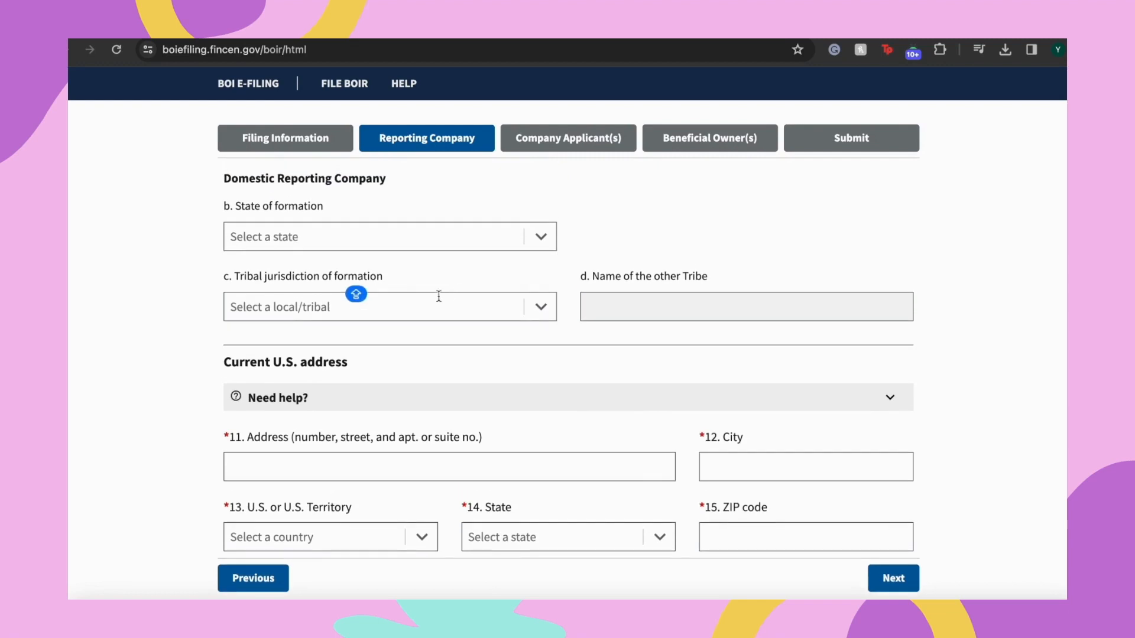
{"action": "left_click", "coordinate": [290, 242]}
{"action": "type", "text": "TE"}
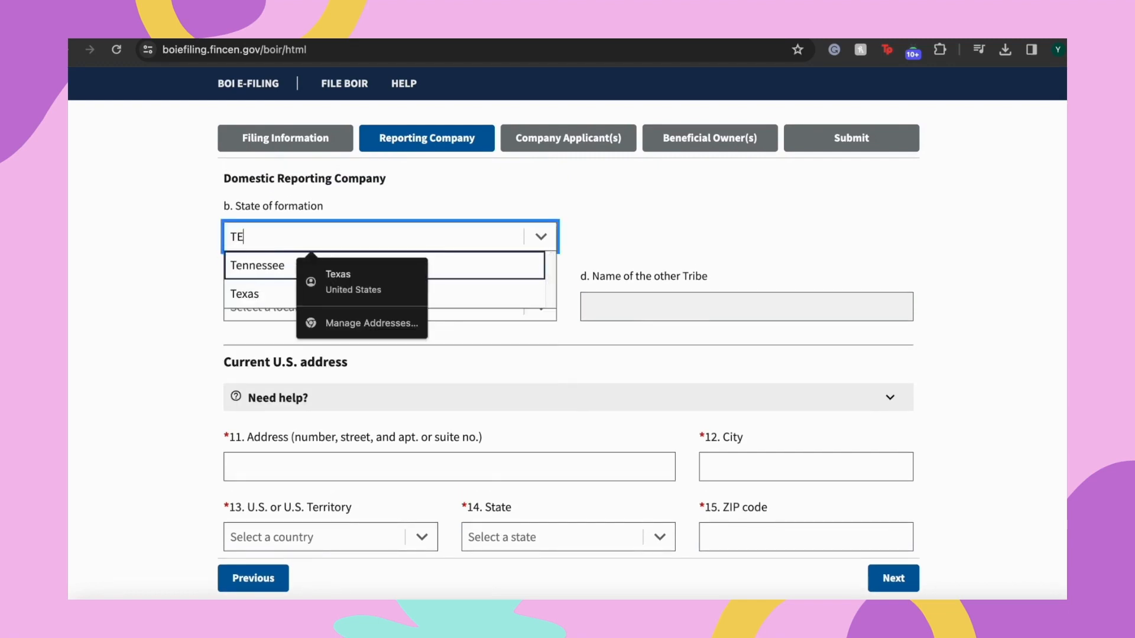
{"action": "type", "text": "XAS"}
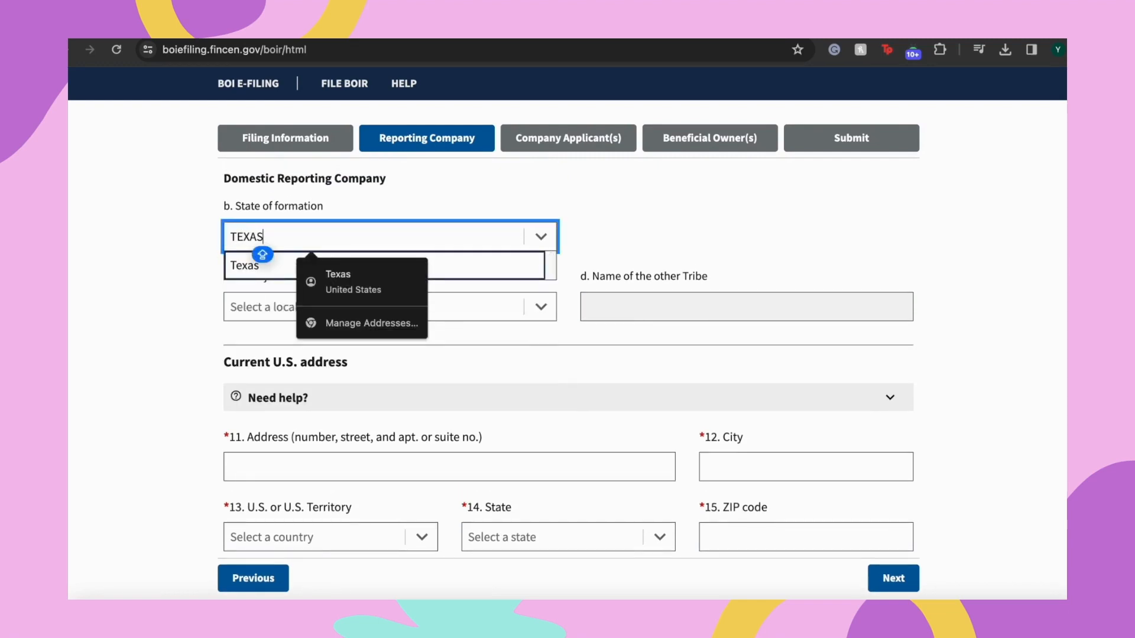
{"action": "left_click", "coordinate": [283, 265]}
{"action": "left_click", "coordinate": [467, 304]}
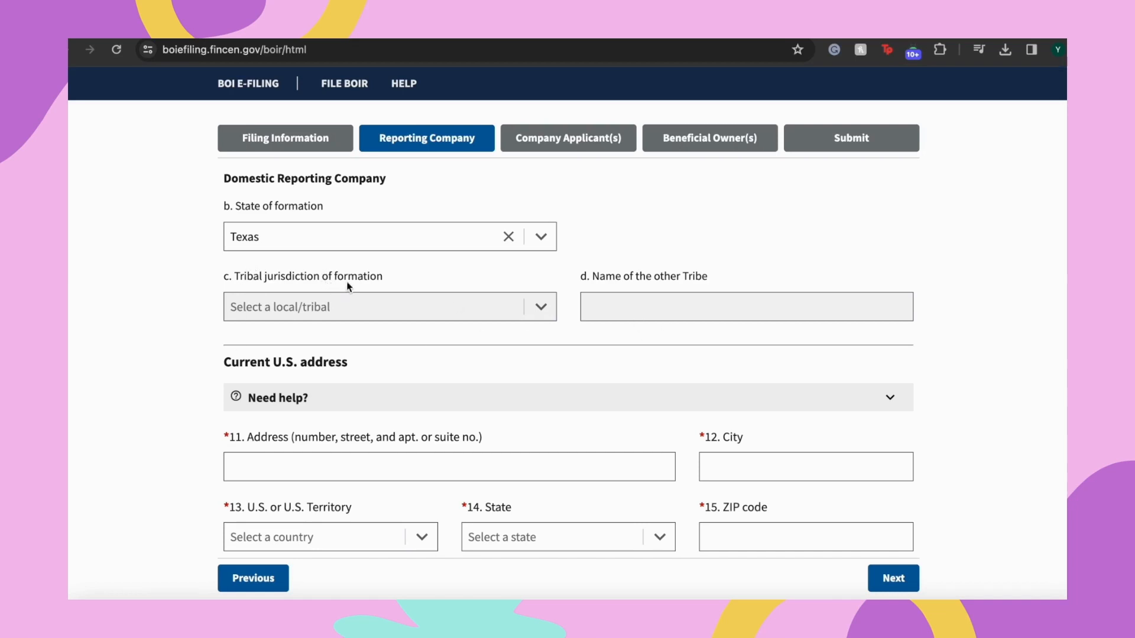
{"action": "scroll", "coordinate": [406, 353], "scroll_direction": "up", "scroll_amount": 1}
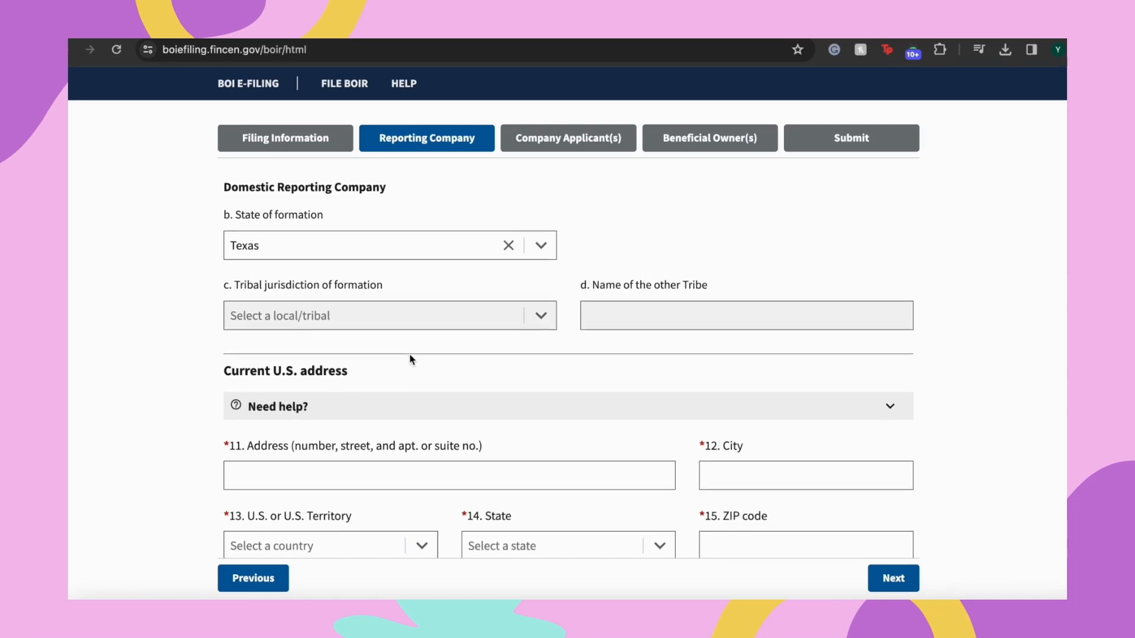
{"action": "scroll", "coordinate": [411, 356], "scroll_direction": "down", "scroll_amount": 3}
{"action": "left_click", "coordinate": [334, 321]}
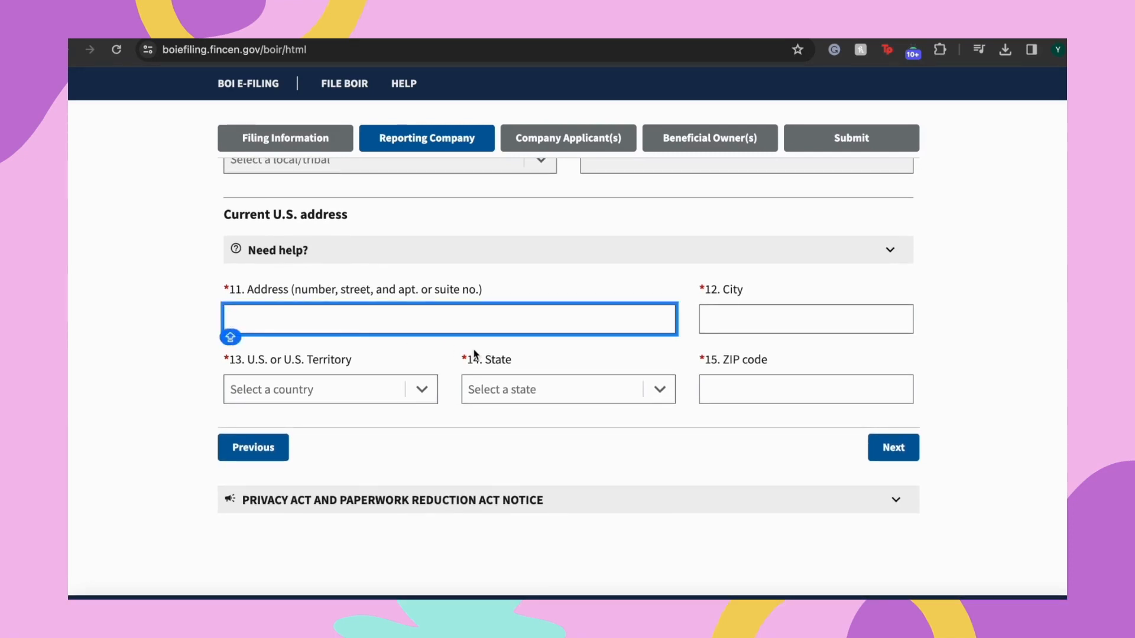
Enter the company's street address and city
{"action": "type", "text": "6754"}
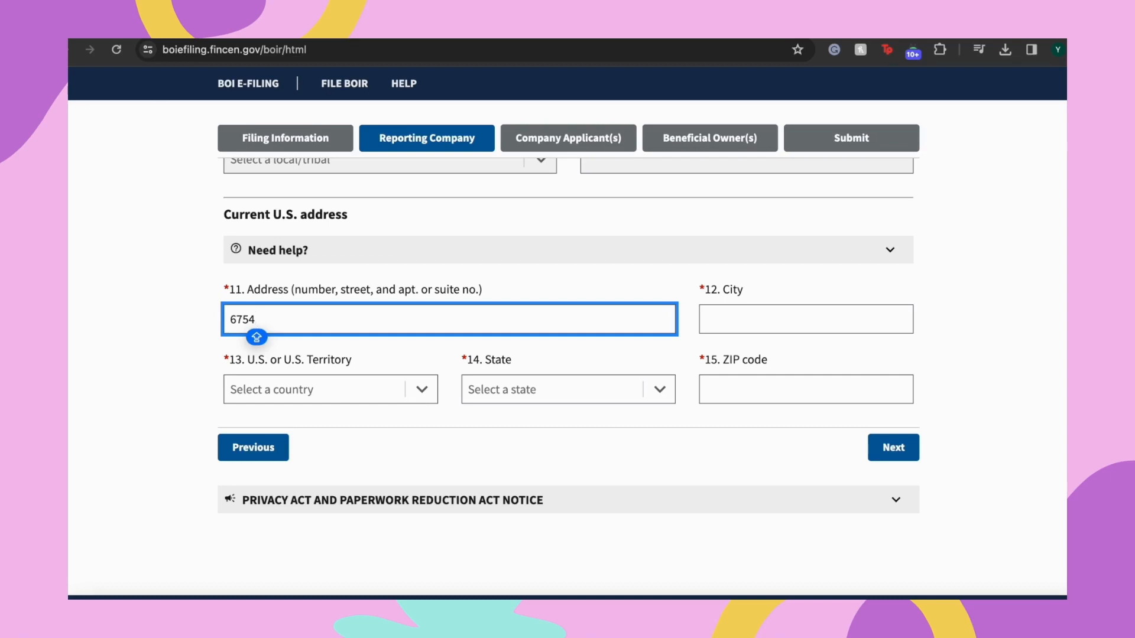
{"action": "type", "text": "BUSINE"}
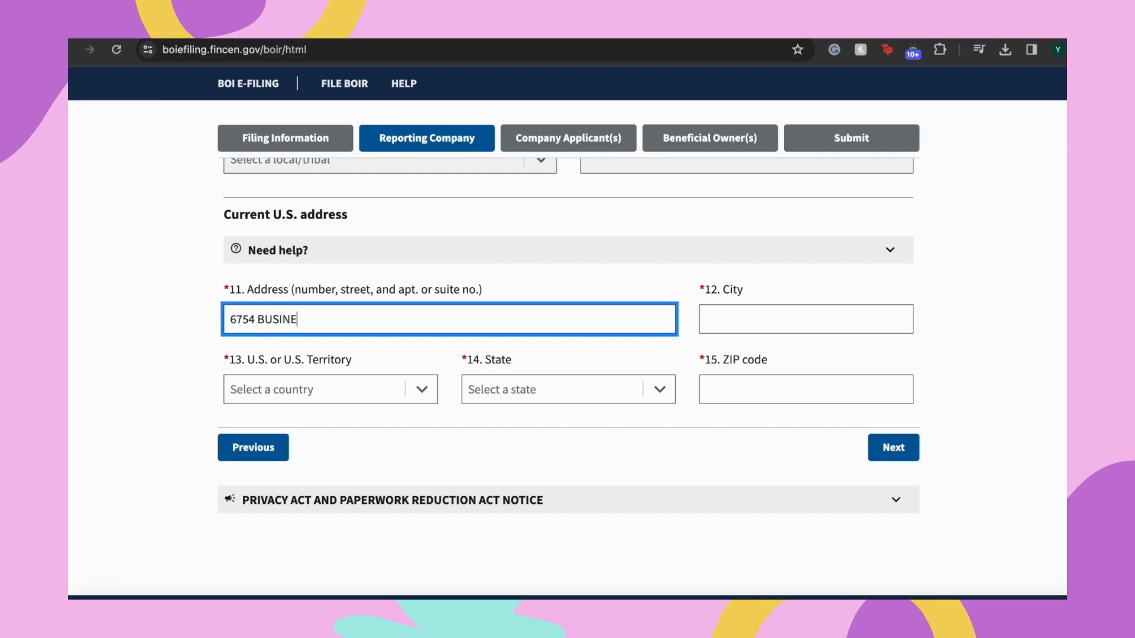
{"action": "type", "text": "SS ADDRESS AVE"}
{"action": "key", "text": "Tab"}
{"action": "type", "text": "SAN ANTONIO"}
{"action": "key", "text": "Tab"}
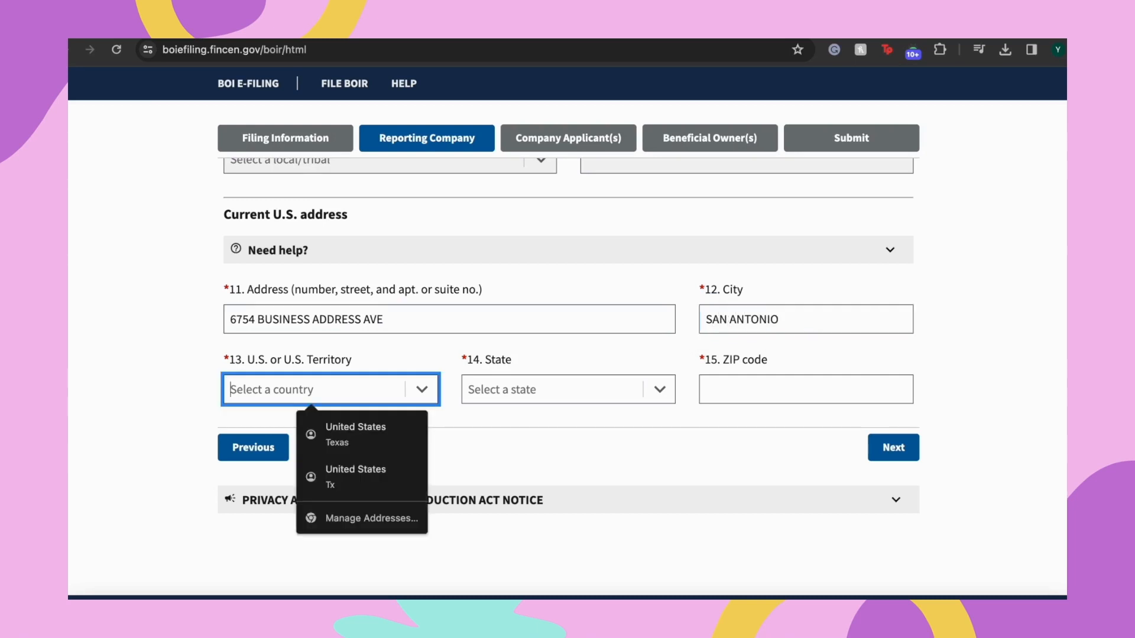
Set the address country to United States of America and state to Texas, and enter the ZIP code
{"action": "type", "text": "U"}
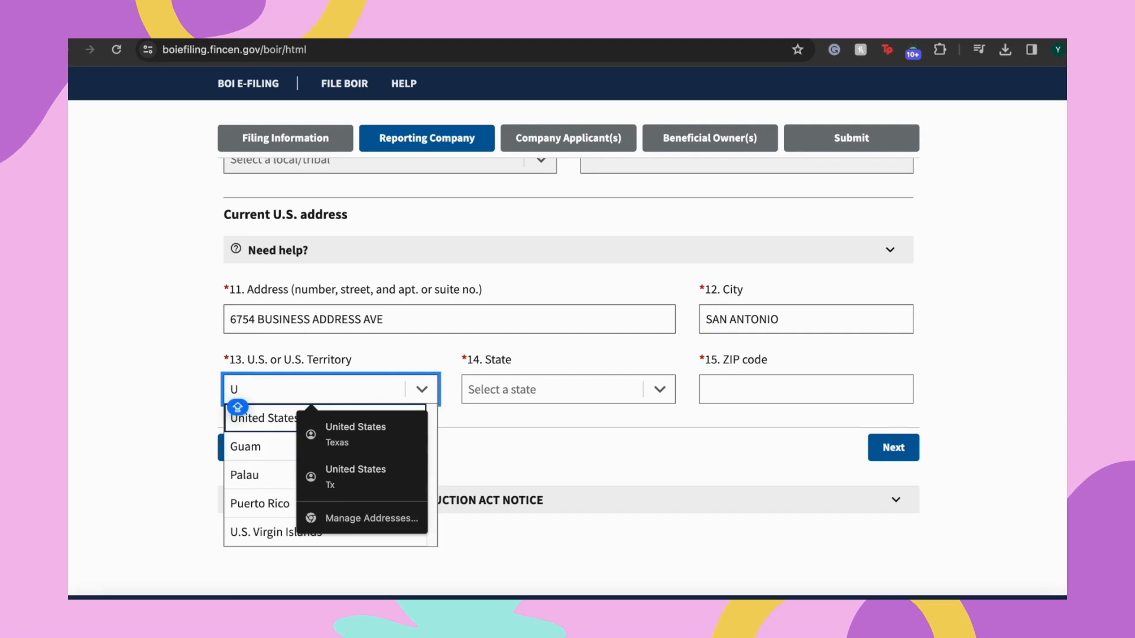
{"action": "left_click", "coordinate": [277, 418]}
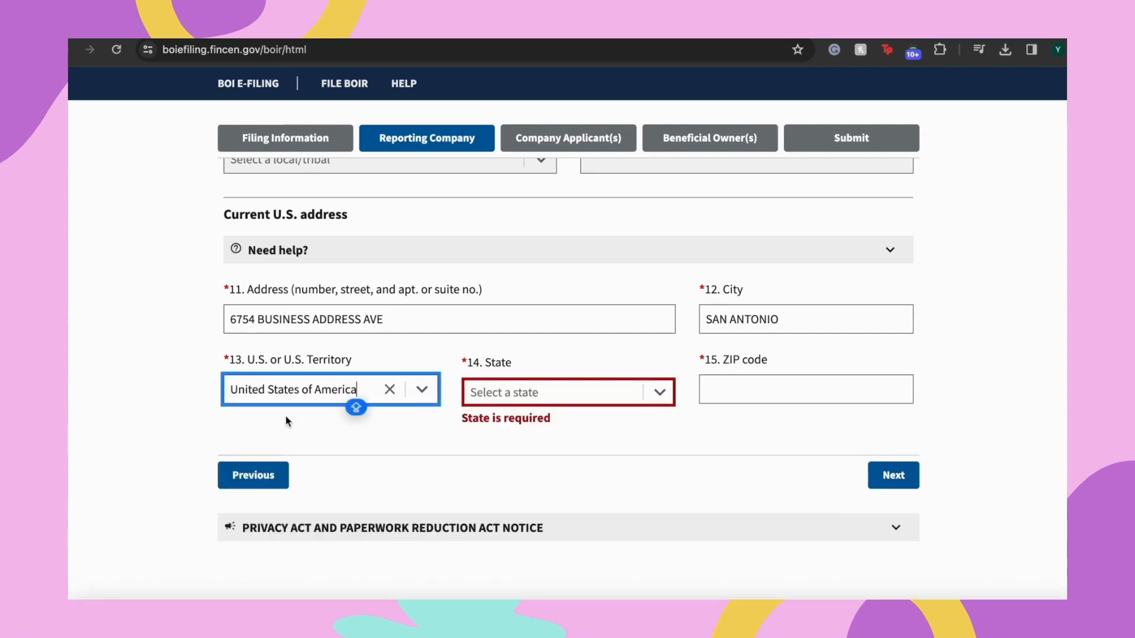
{"action": "left_click", "coordinate": [516, 383]}
{"action": "type", "text": "TEX"}
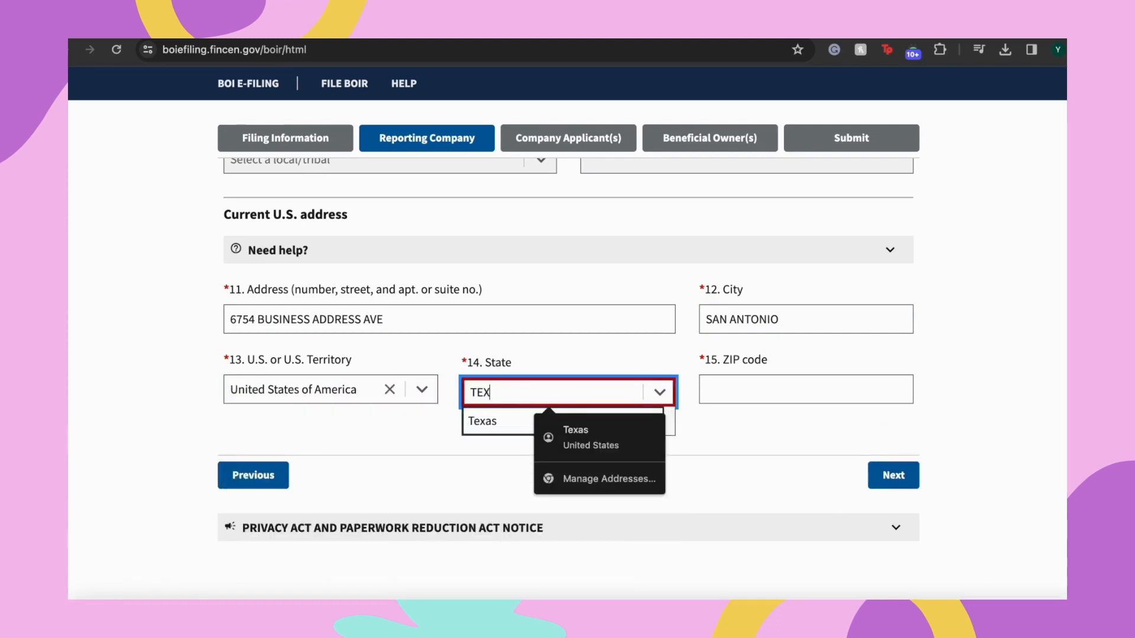
{"action": "left_click", "coordinate": [506, 424]}
{"action": "left_click", "coordinate": [731, 389]}
{"action": "type", "text": "78"}
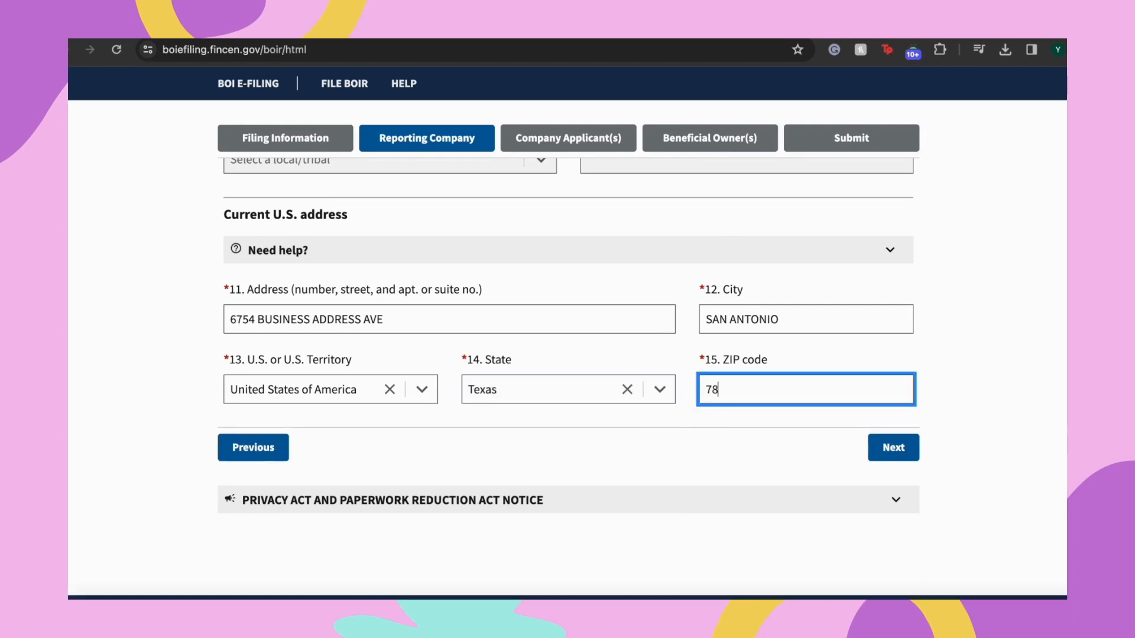
{"action": "type", "text": "229"}
{"action": "key", "text": "Tab"}
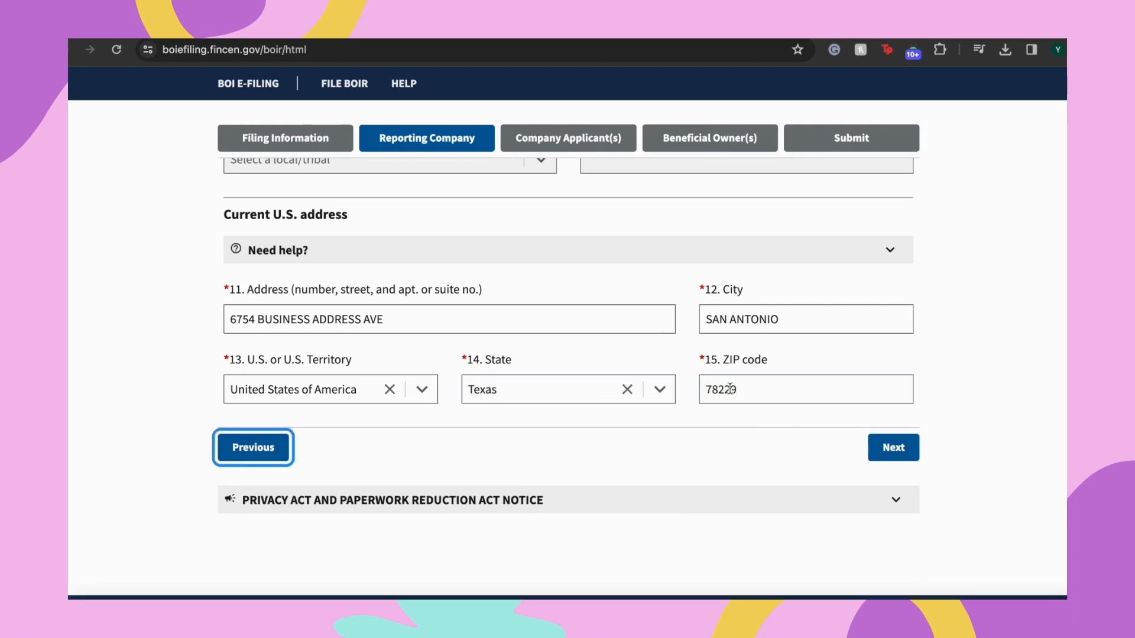
{"action": "left_click", "coordinate": [630, 439]}
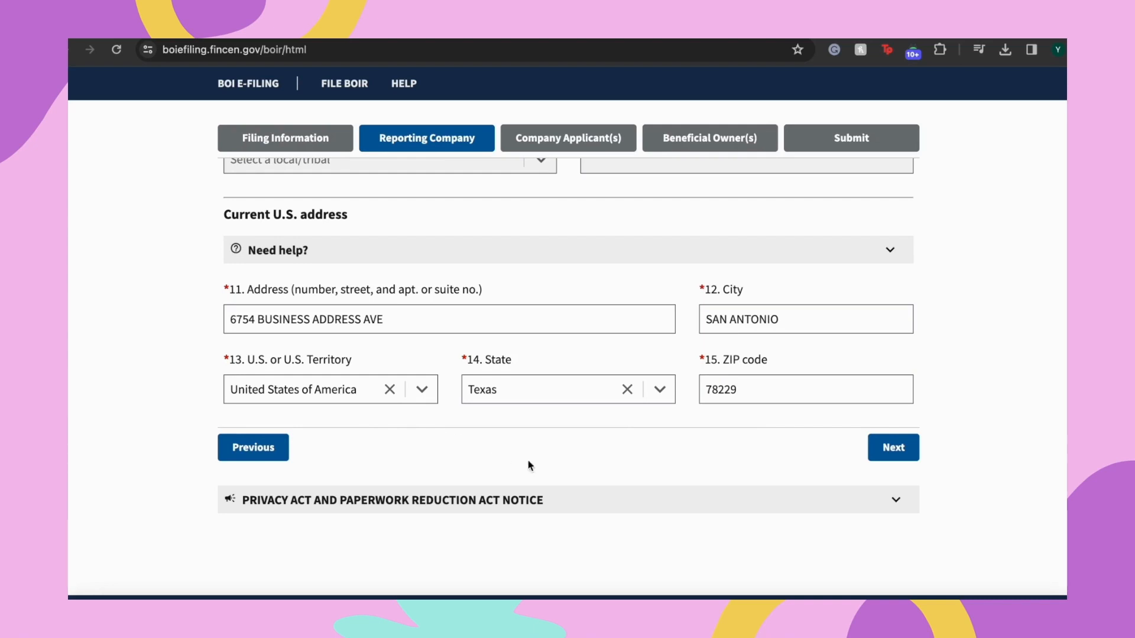
Mark item 16 Existing reporting company, accept clearing the applicant fields, and advance to Beneficial Owners
{"action": "left_click", "coordinate": [898, 454]}
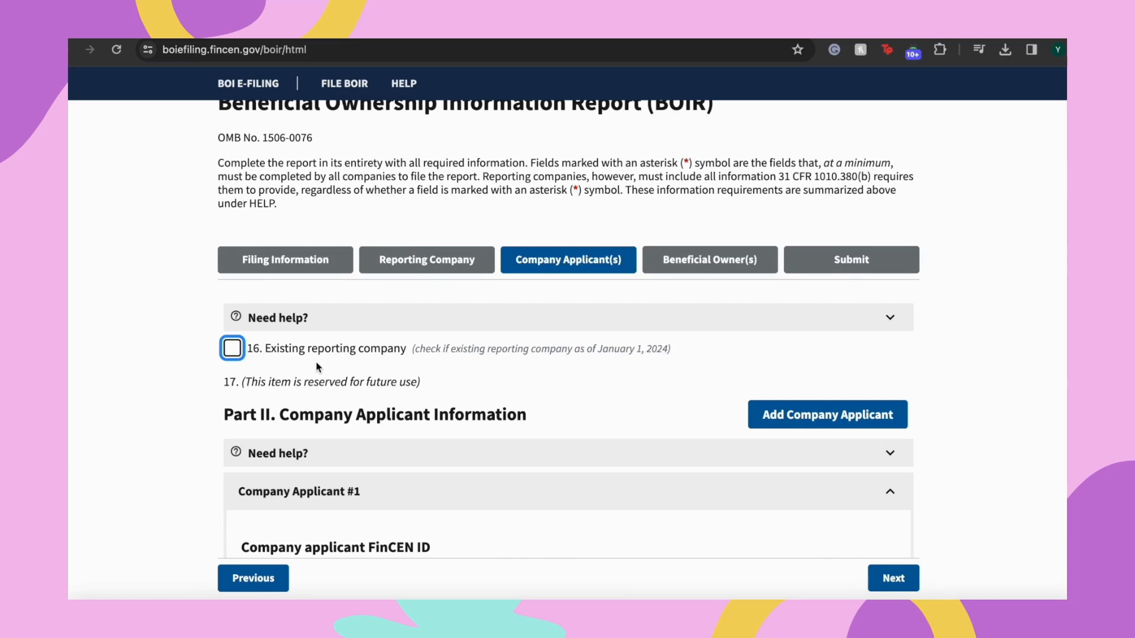
{"action": "left_click", "coordinate": [234, 349]}
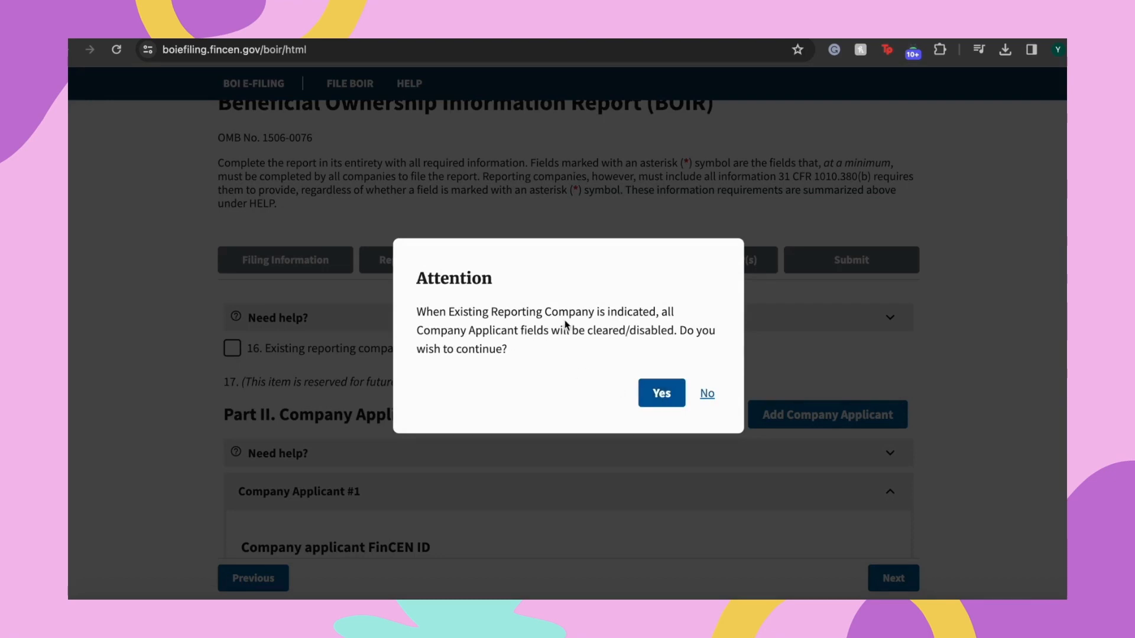
{"action": "left_click", "coordinate": [669, 395]}
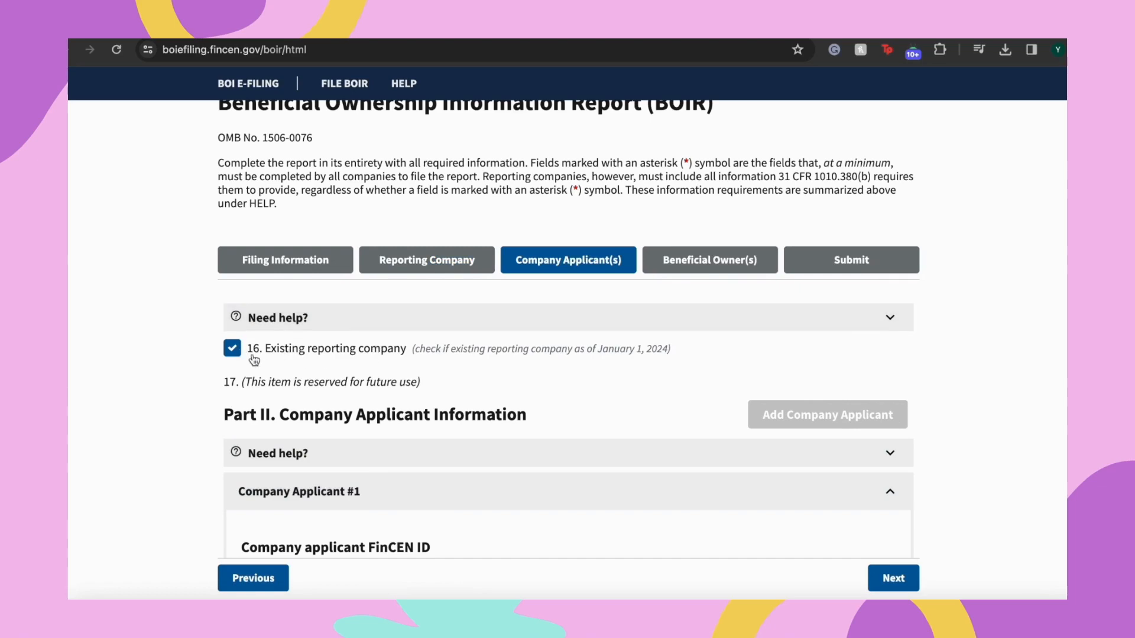
{"action": "scroll", "coordinate": [460, 400], "scroll_direction": "down", "scroll_amount": 10}
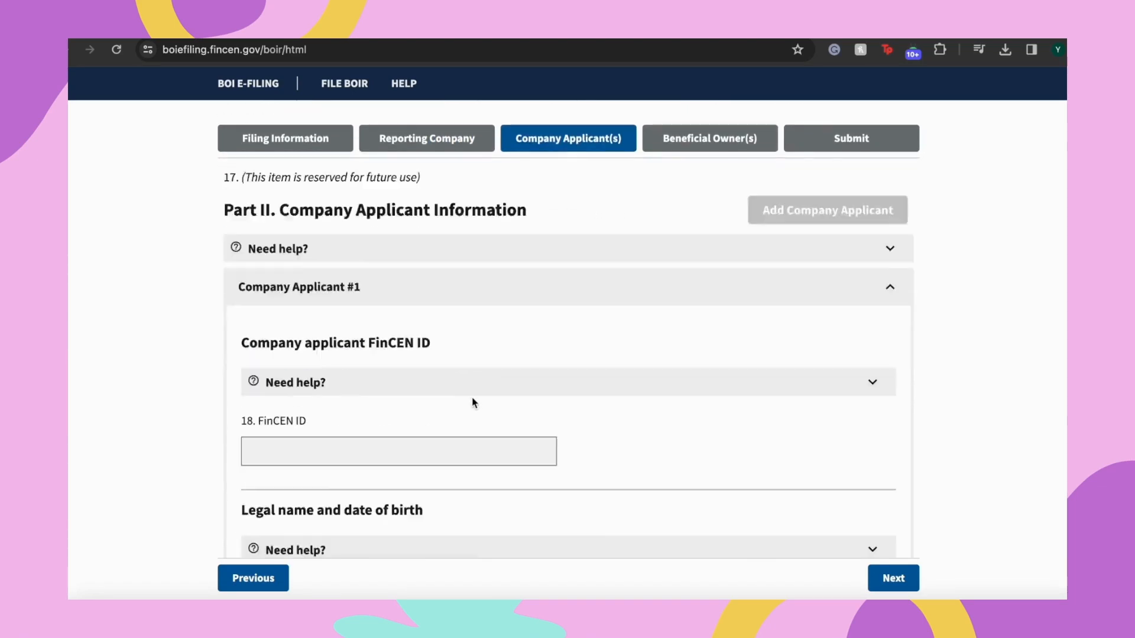
{"action": "scroll", "coordinate": [381, 351], "scroll_direction": "down", "scroll_amount": 8}
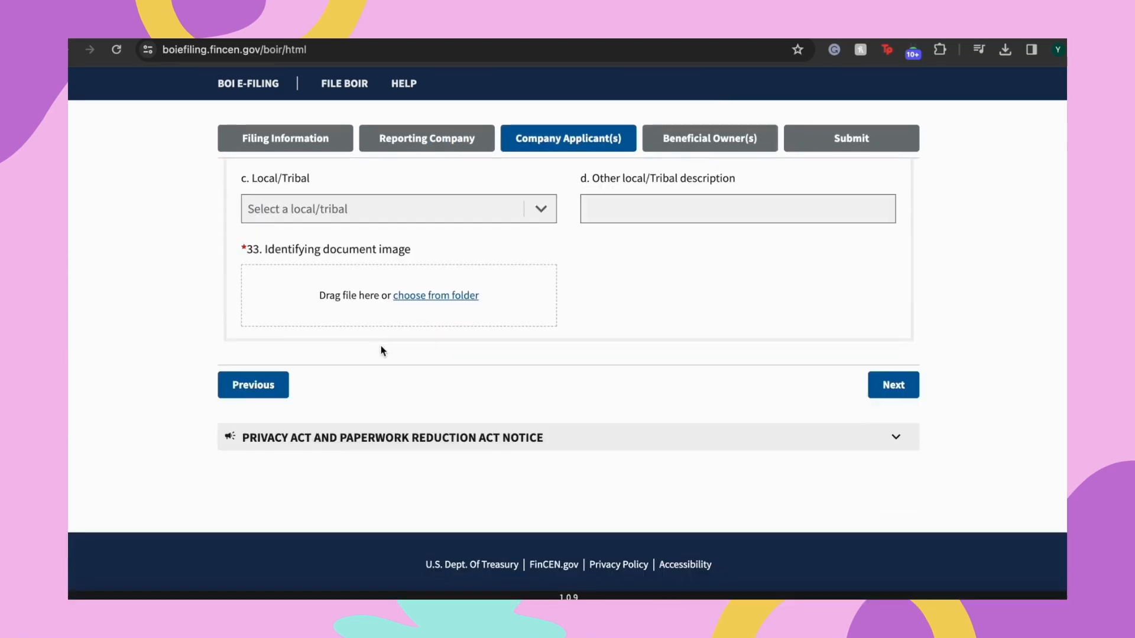
{"action": "left_click", "coordinate": [906, 395]}
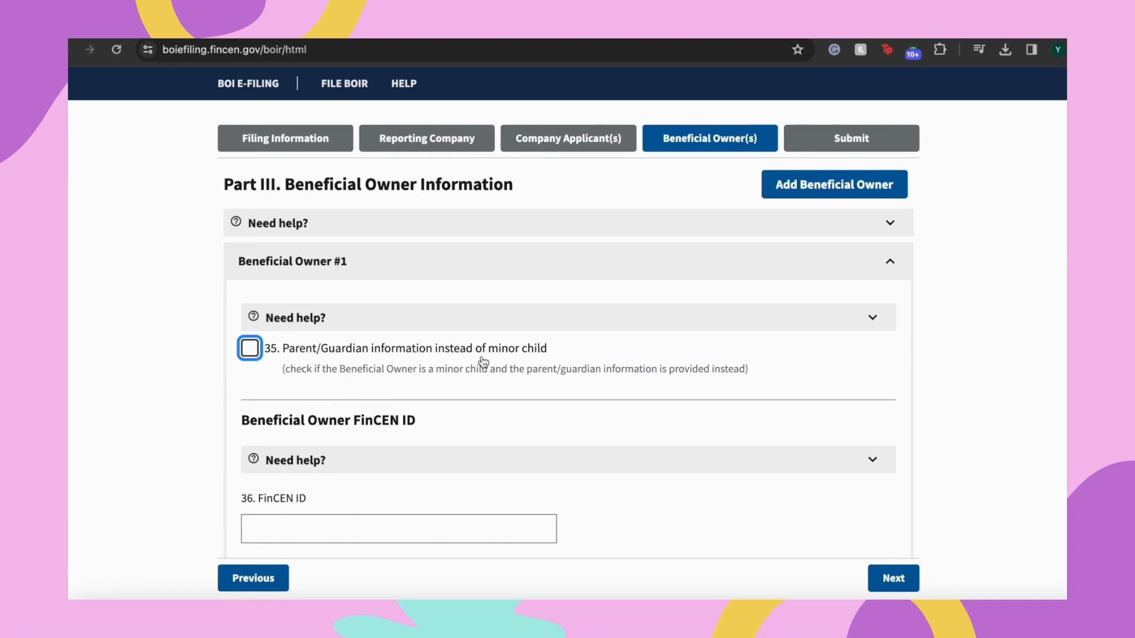
Scroll past the FinCEN ID and Exempt entity items to Beneficial Owner #1's last name field
{"action": "scroll", "coordinate": [490, 380], "scroll_direction": "up", "scroll_amount": 1}
{"action": "scroll", "coordinate": [491, 381], "scroll_direction": "down", "scroll_amount": 3}
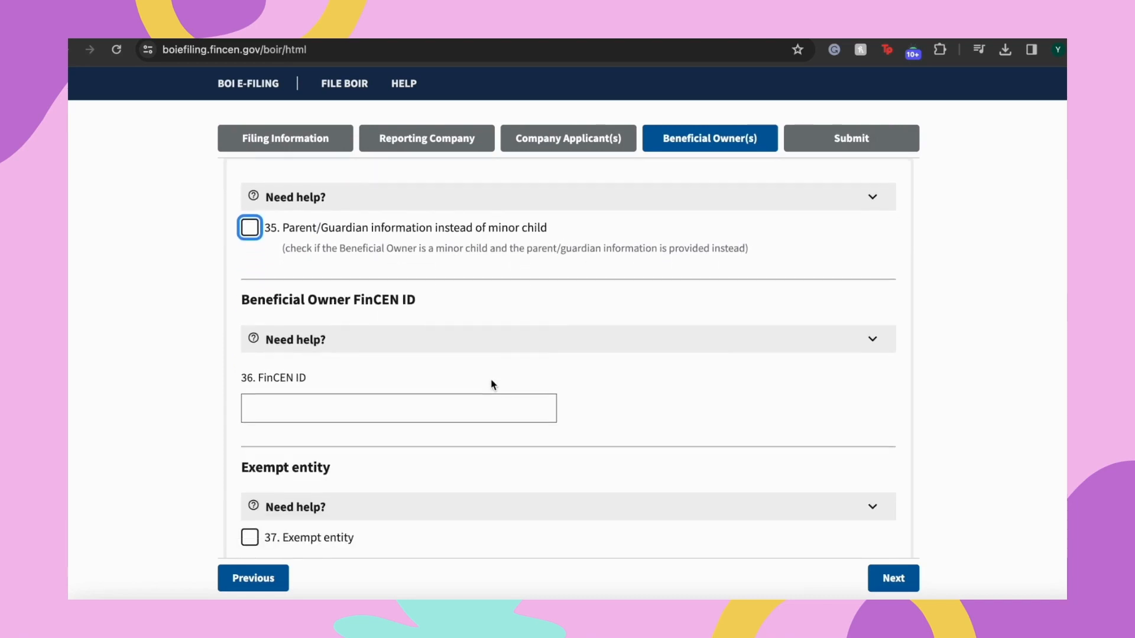
{"action": "scroll", "coordinate": [491, 384], "scroll_direction": "down", "scroll_amount": 1}
{"action": "scroll", "coordinate": [313, 386], "scroll_direction": "down", "scroll_amount": 8}
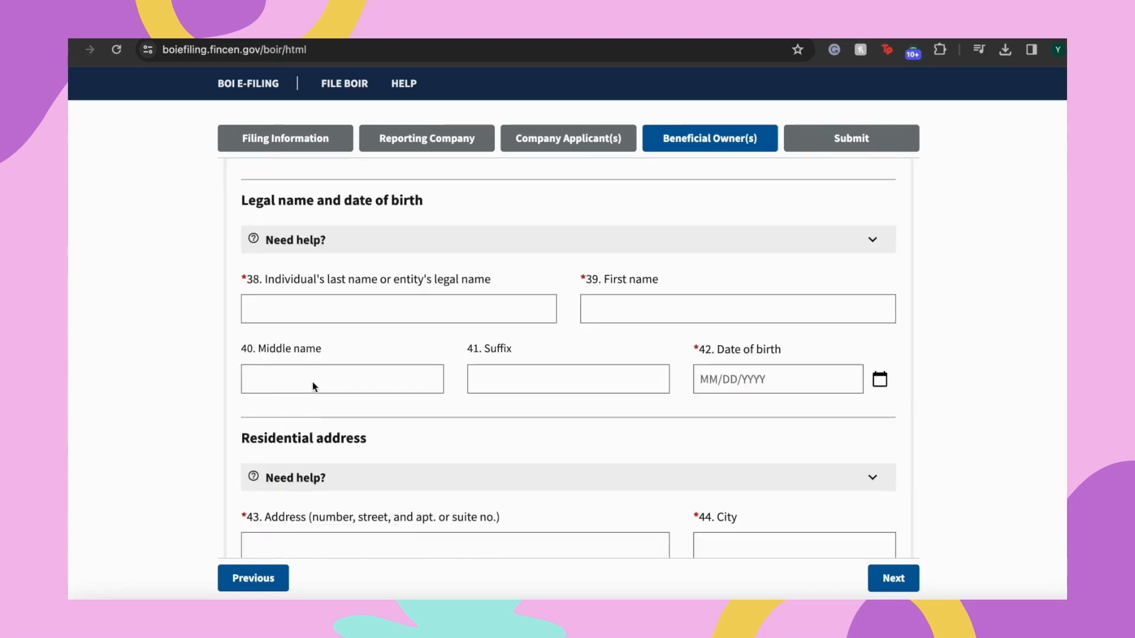
{"action": "scroll", "coordinate": [314, 384], "scroll_direction": "up", "scroll_amount": 1}
{"action": "scroll", "coordinate": [361, 346], "scroll_direction": "down", "scroll_amount": 1}
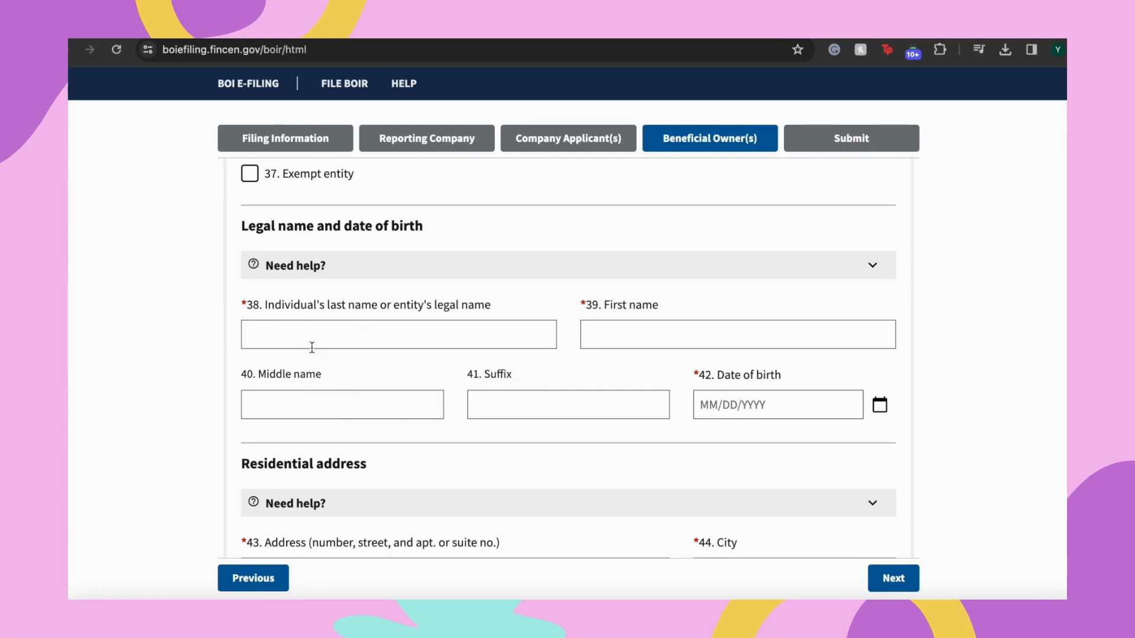
{"action": "scroll", "coordinate": [383, 335], "scroll_direction": "up", "scroll_amount": 2}
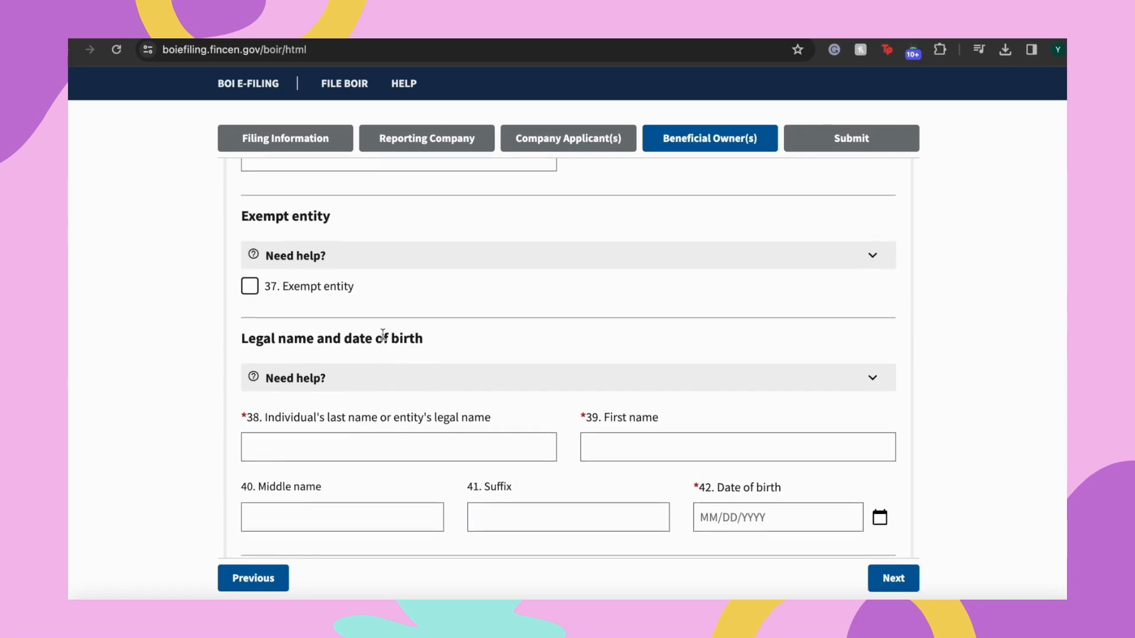
{"action": "scroll", "coordinate": [383, 336], "scroll_direction": "up", "scroll_amount": 5}
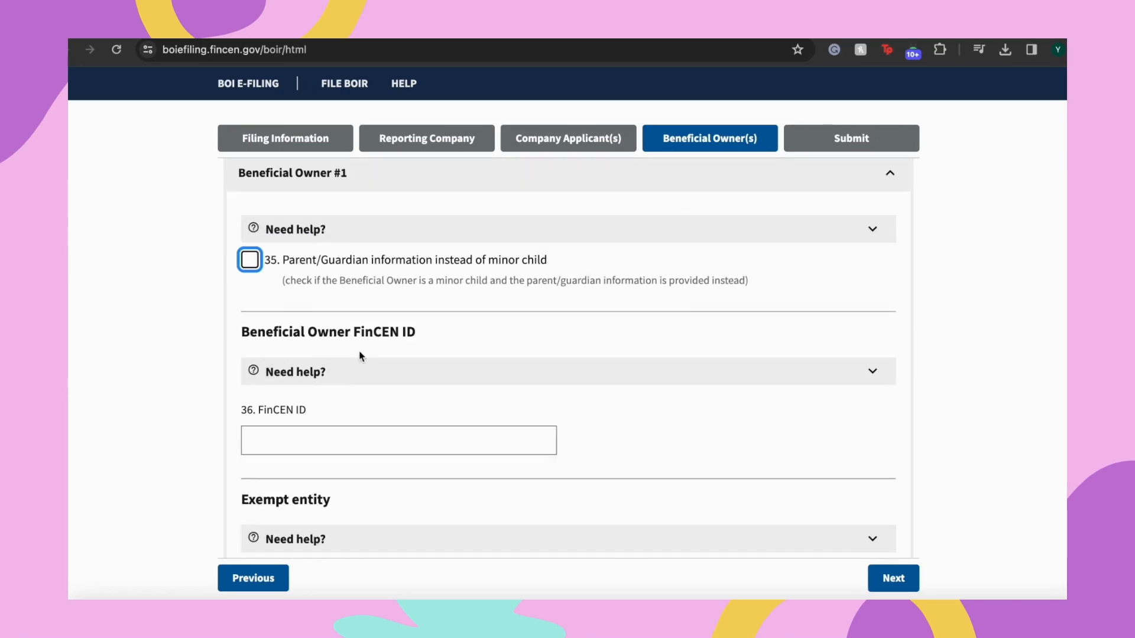
{"action": "scroll", "coordinate": [243, 304], "scroll_direction": "up", "scroll_amount": 5}
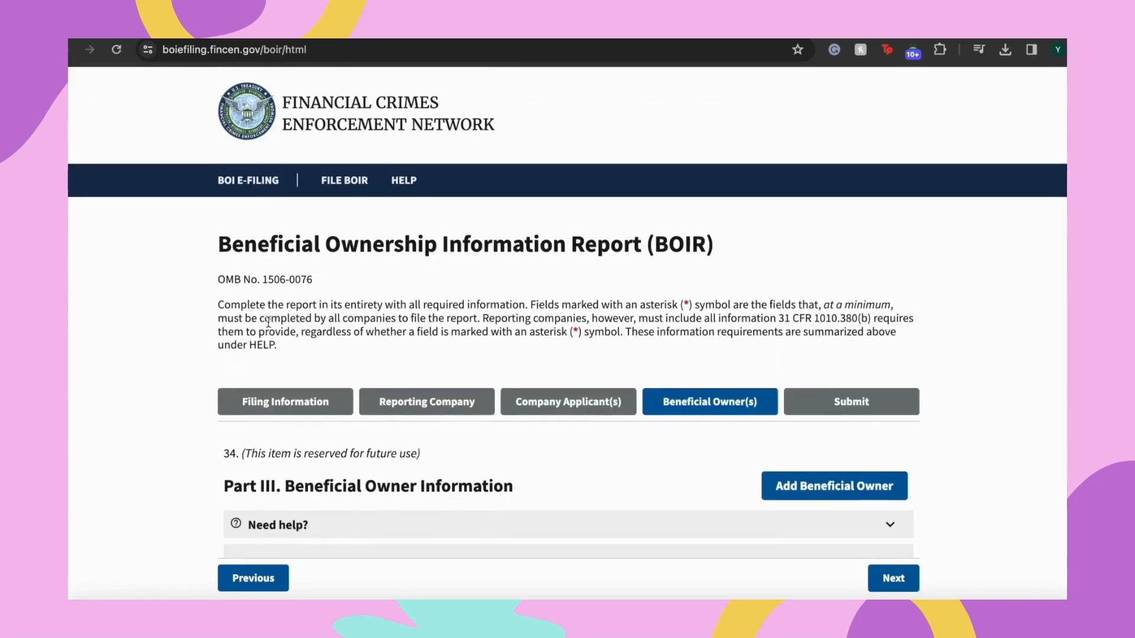
{"action": "scroll", "coordinate": [268, 322], "scroll_direction": "down", "scroll_amount": 1}
{"action": "left_click_drag", "start_coordinate": [291, 409], "coordinate": [407, 429]}
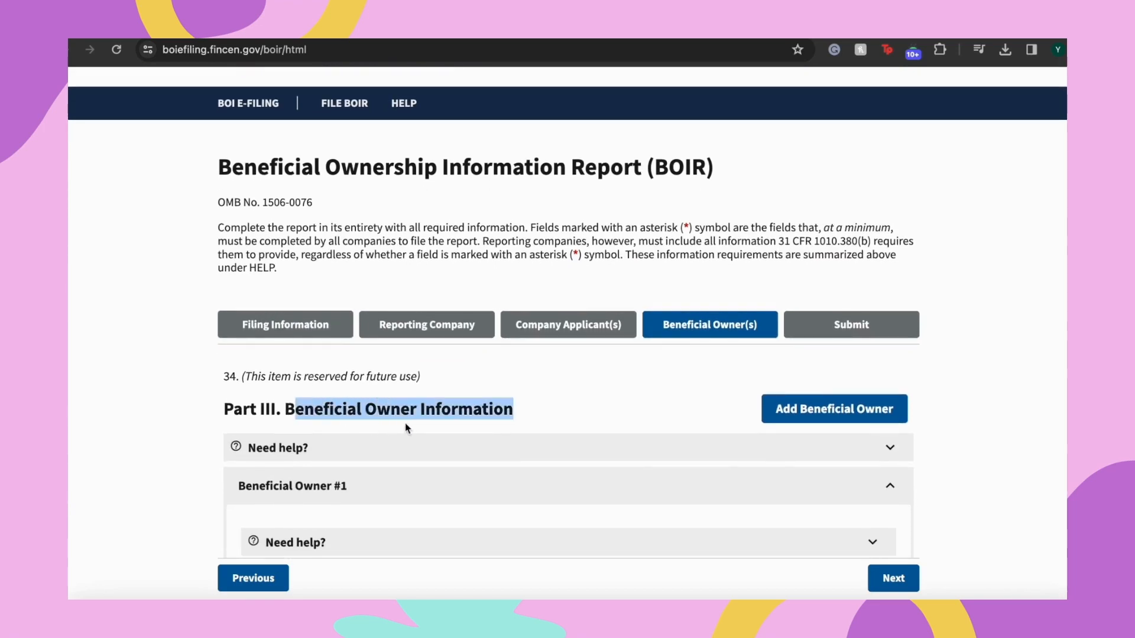
{"action": "scroll", "coordinate": [452, 482], "scroll_direction": "up", "scroll_amount": 1}
{"action": "scroll", "coordinate": [454, 485], "scroll_direction": "down", "scroll_amount": 8}
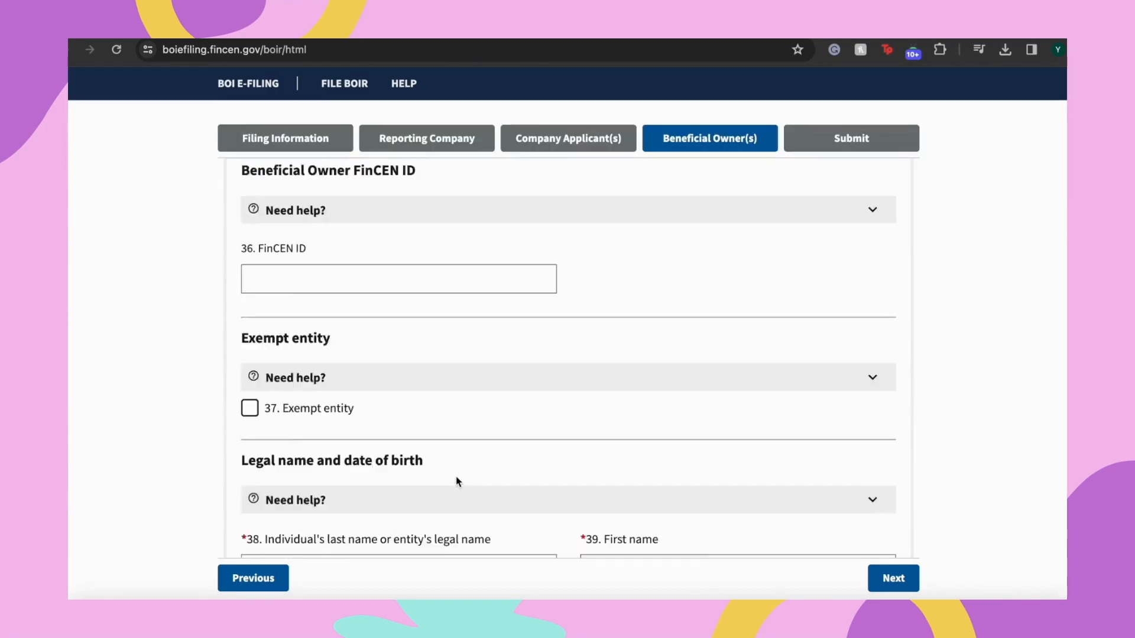
{"action": "scroll", "coordinate": [375, 373], "scroll_direction": "up", "scroll_amount": 5}
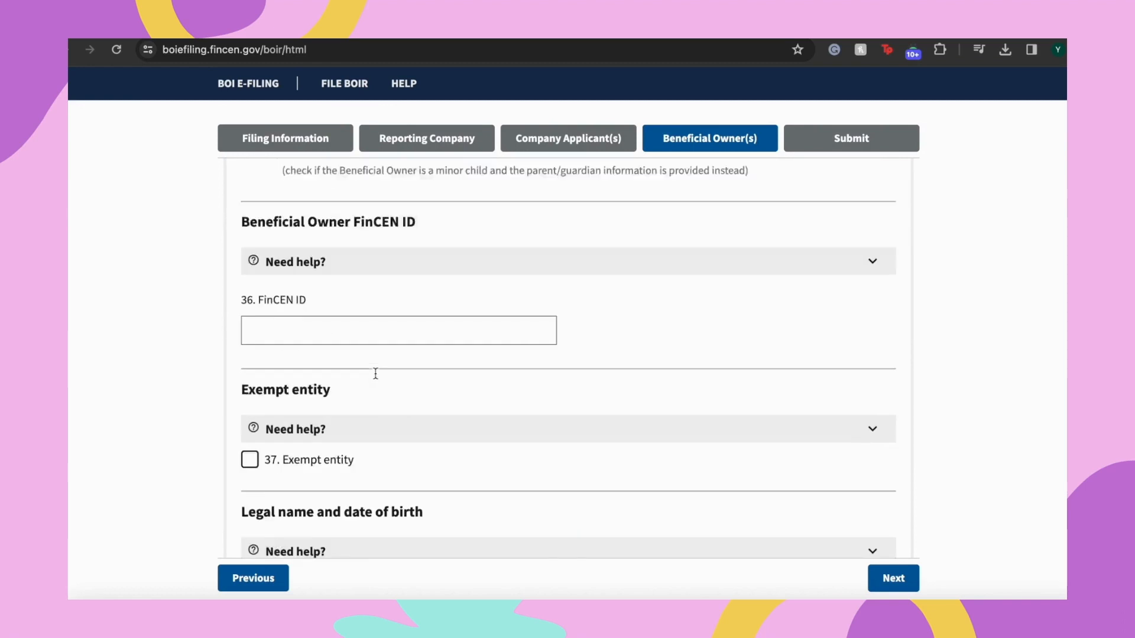
{"action": "scroll", "coordinate": [375, 377], "scroll_direction": "down", "scroll_amount": 2}
{"action": "scroll", "coordinate": [378, 381], "scroll_direction": "down", "scroll_amount": 3}
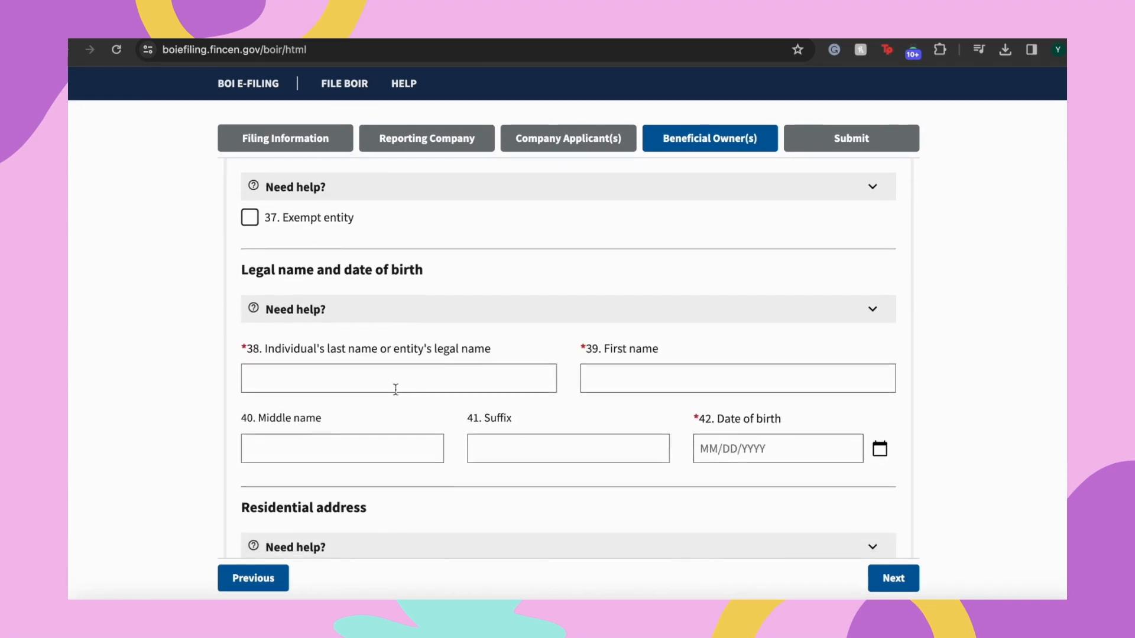
{"action": "left_click", "coordinate": [299, 386]}
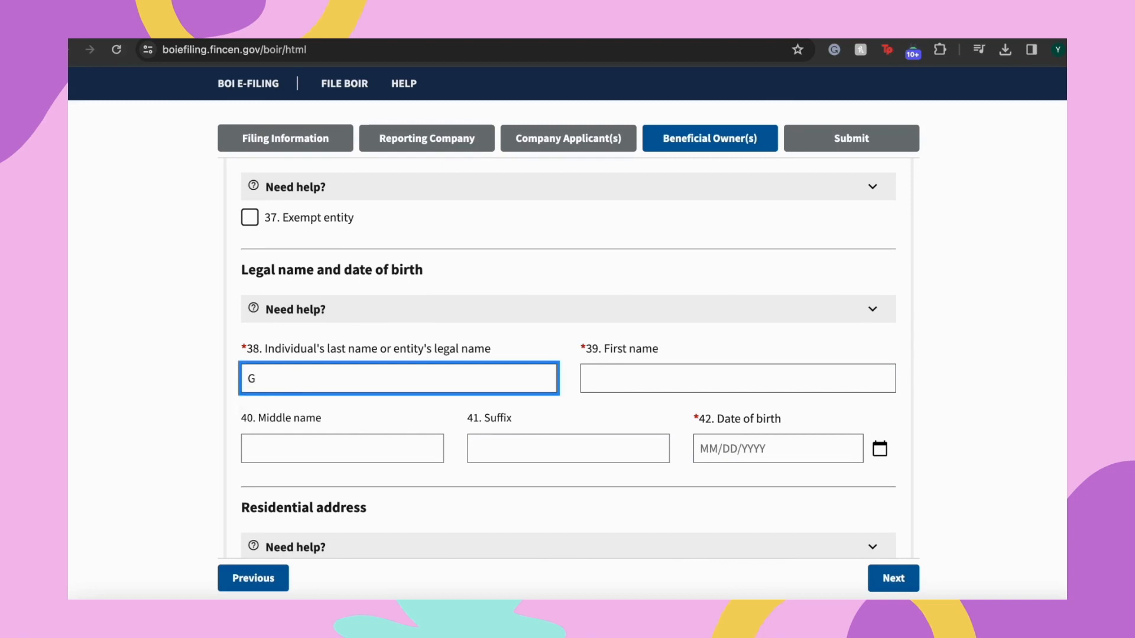
Enter Beneficial Owner #1's last name and first name
{"action": "key", "text": "Tab"}
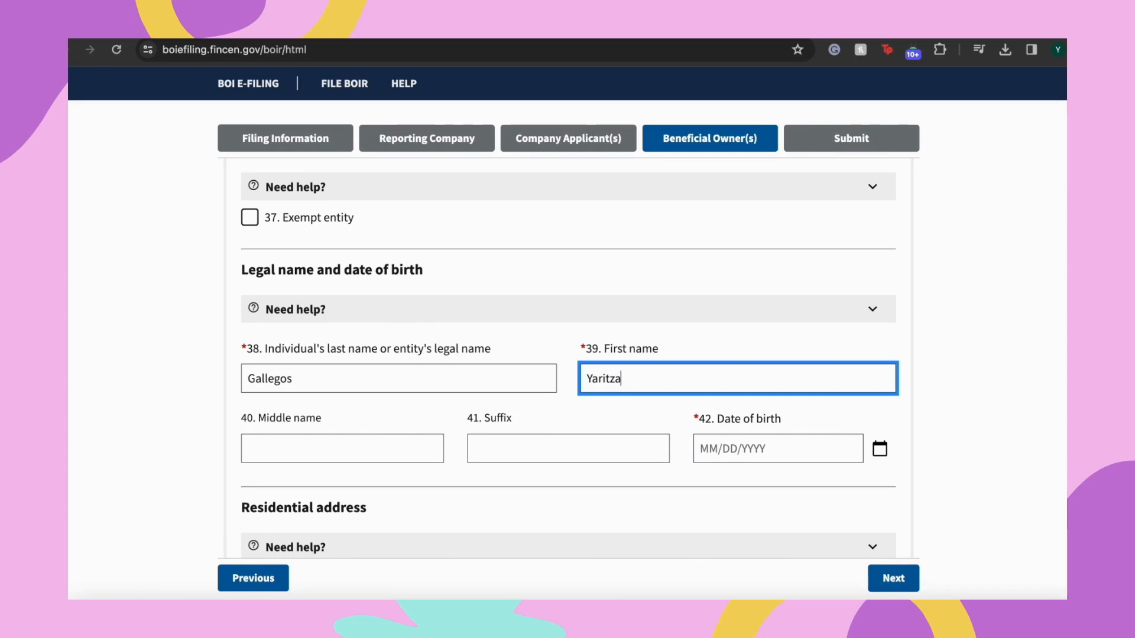
{"action": "key", "text": "Tab"}
{"action": "key", "text": "Tab"}
{"action": "key", "text": "Tab"}
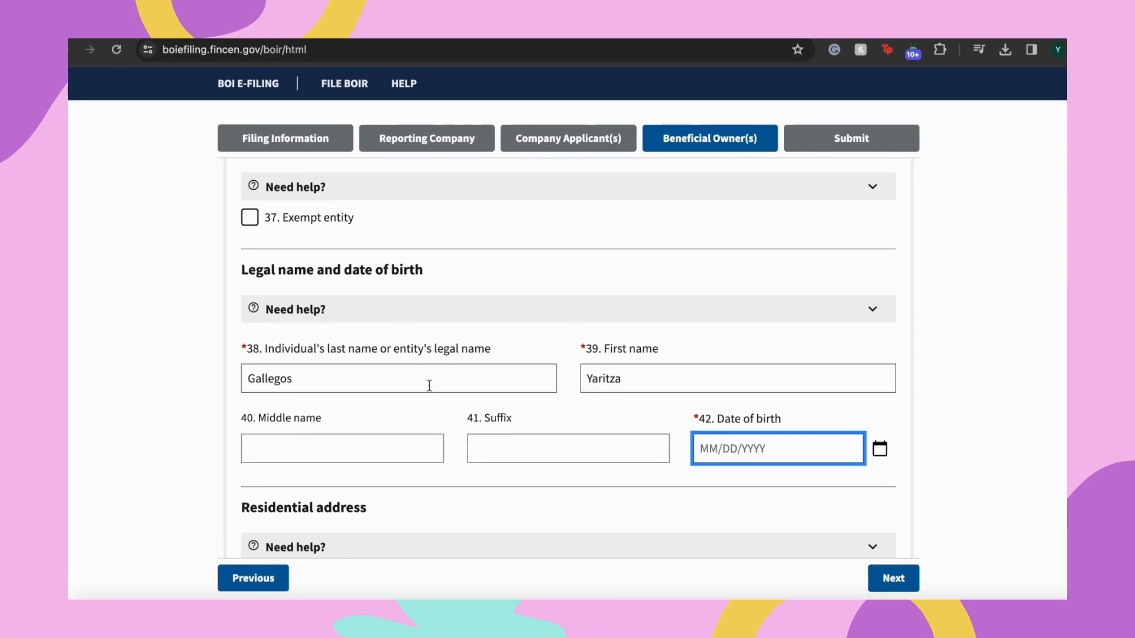
{"action": "left_click", "coordinate": [879, 448]}
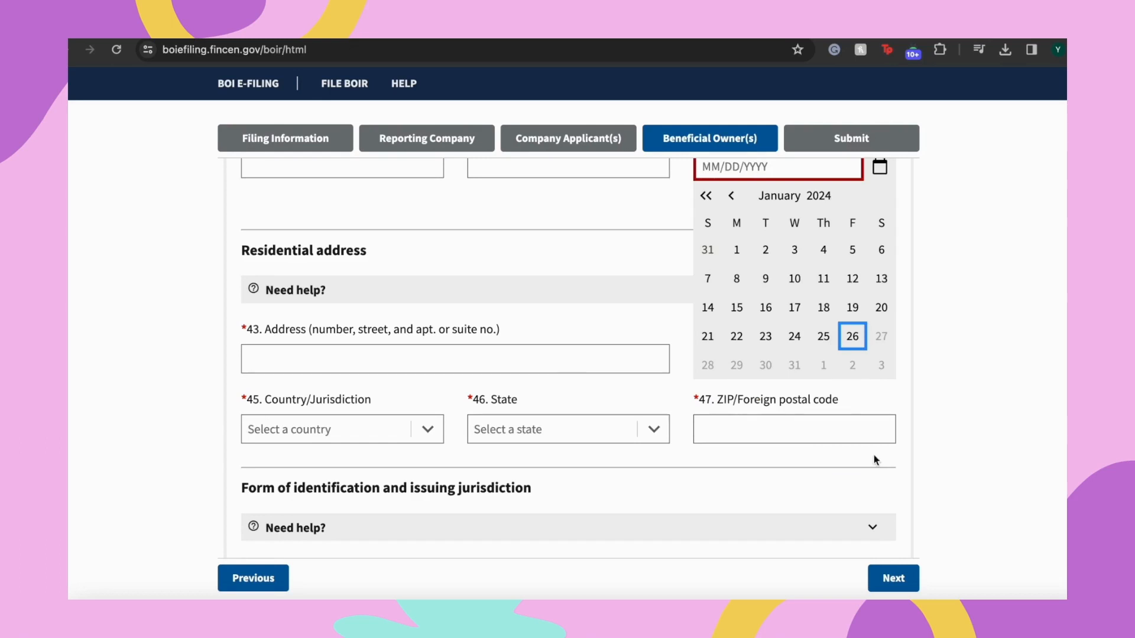
{"action": "scroll", "coordinate": [798, 281], "scroll_direction": "up", "scroll_amount": 6}
{"action": "scroll", "coordinate": [808, 301], "scroll_direction": "down", "scroll_amount": 3}
{"action": "left_click", "coordinate": [804, 385]}
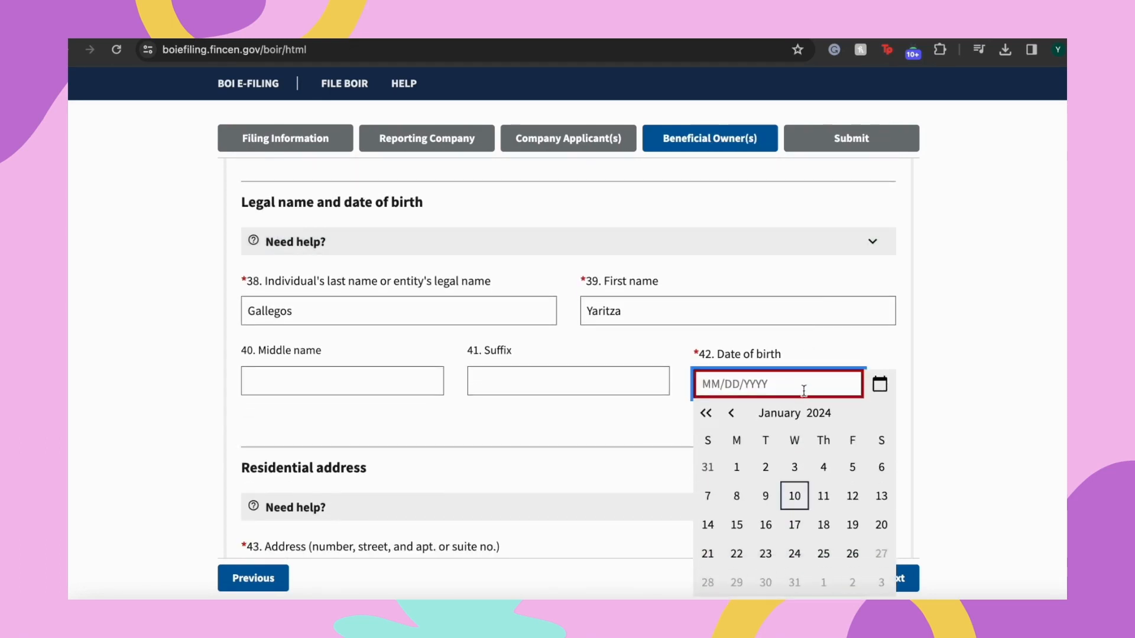
{"action": "left_click", "coordinate": [706, 413]}
{"action": "left_click", "coordinate": [705, 413]}
{"action": "left_click", "coordinate": [706, 413]}
{"action": "left_click", "coordinate": [706, 413]}
{"action": "left_click", "coordinate": [715, 415]}
{"action": "left_click", "coordinate": [715, 415]}
{"action": "left_click", "coordinate": [715, 416]}
{"action": "triple_click", "coordinate": [717, 417]}
{"action": "double_click", "coordinate": [717, 417]}
{"action": "triple_click", "coordinate": [716, 416]}
{"action": "triple_click", "coordinate": [716, 416]}
{"action": "triple_click", "coordinate": [718, 418]}
{"action": "triple_click", "coordinate": [718, 418]}
{"action": "triple_click", "coordinate": [717, 418]}
{"action": "triple_click", "coordinate": [717, 418]}
{"action": "triple_click", "coordinate": [717, 418]}
{"action": "triple_click", "coordinate": [718, 418]}
{"action": "triple_click", "coordinate": [717, 418]}
{"action": "triple_click", "coordinate": [718, 418]}
{"action": "double_click", "coordinate": [718, 418]}
{"action": "triple_click", "coordinate": [717, 418]}
{"action": "triple_click", "coordinate": [718, 418]}
{"action": "double_click", "coordinate": [717, 418]}
{"action": "triple_click", "coordinate": [718, 418]}
{"action": "triple_click", "coordinate": [718, 418]}
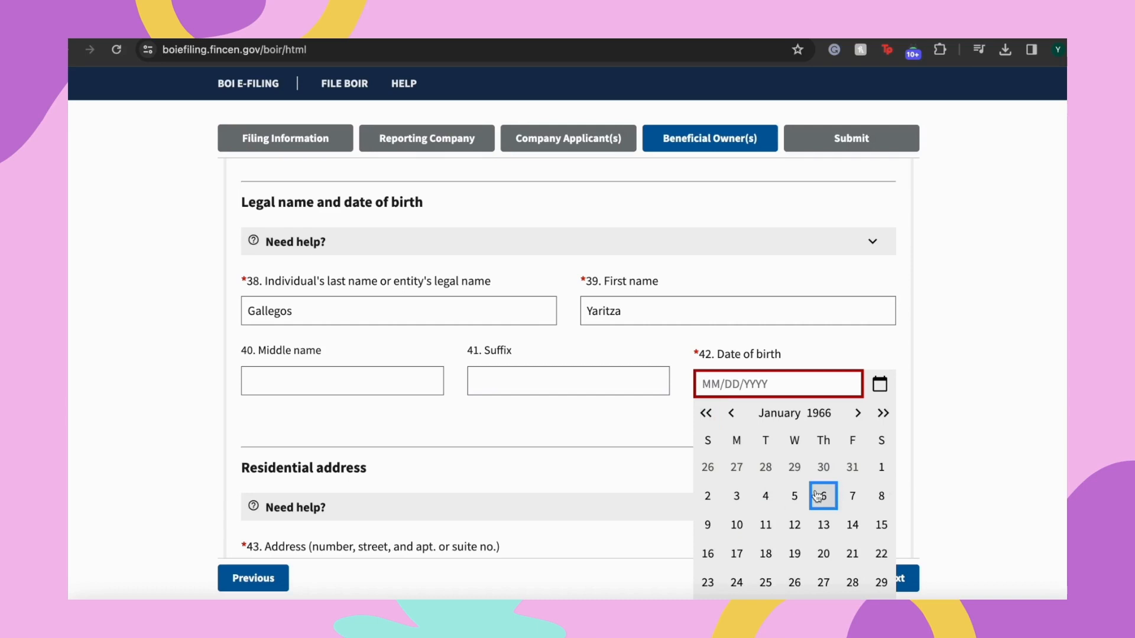
{"action": "left_click", "coordinate": [794, 496]}
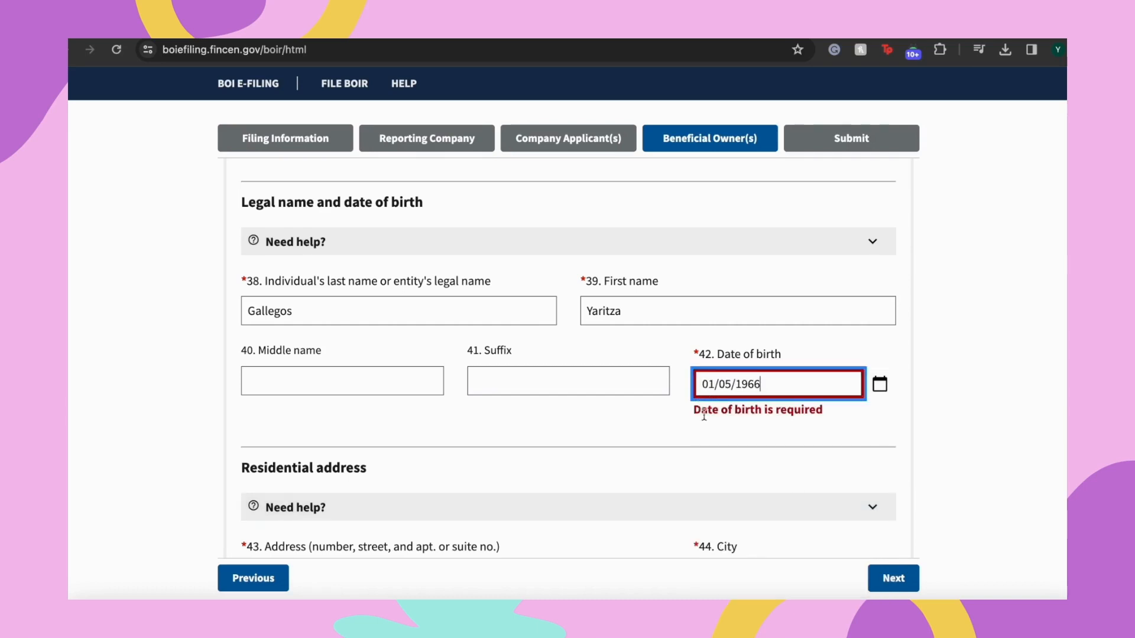
{"action": "mouse_move", "coordinate": [769, 393]}
{"action": "key", "text": "Tab"}
Enter the owner's residential street address and city
{"action": "scroll", "coordinate": [619, 458], "scroll_direction": "down", "scroll_amount": 1}
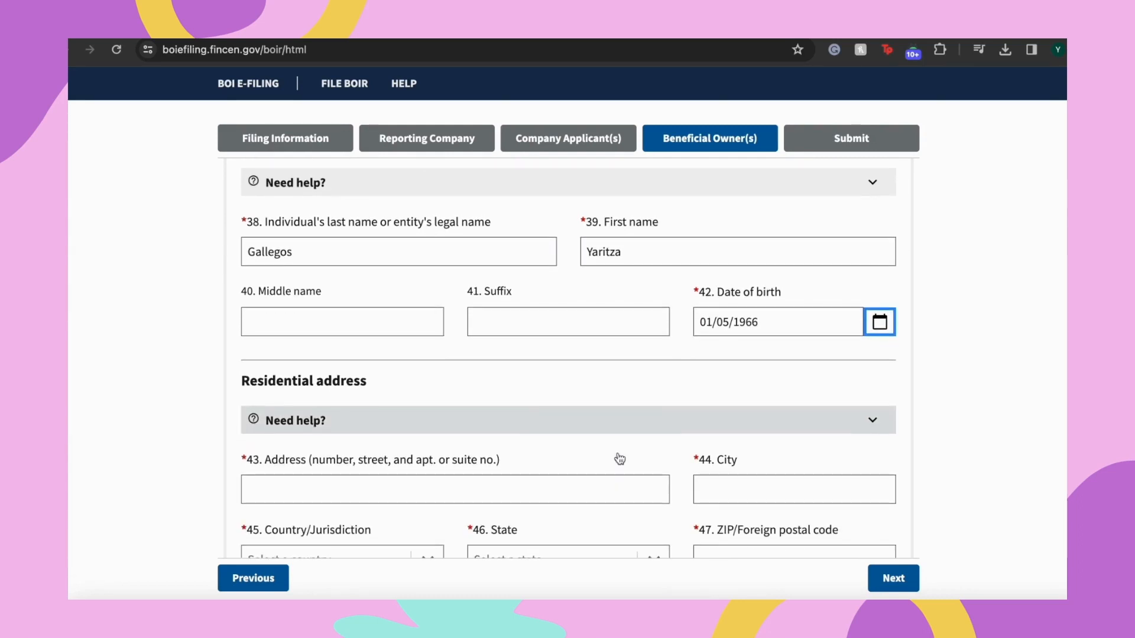
{"action": "scroll", "coordinate": [560, 438], "scroll_direction": "down", "scroll_amount": 1}
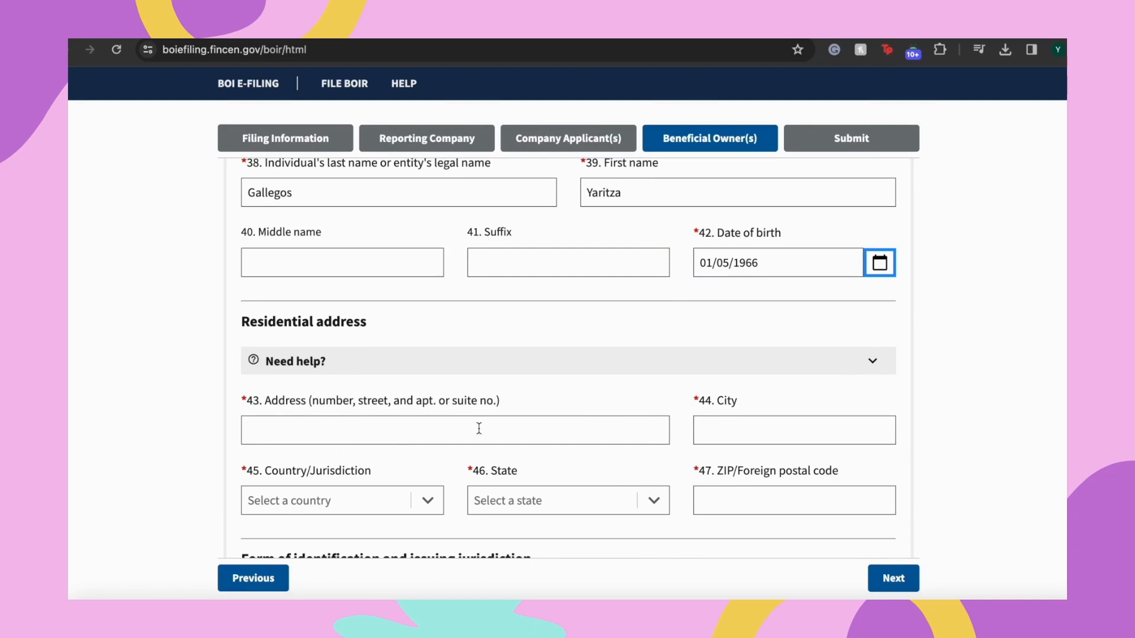
{"action": "left_click", "coordinate": [369, 419]}
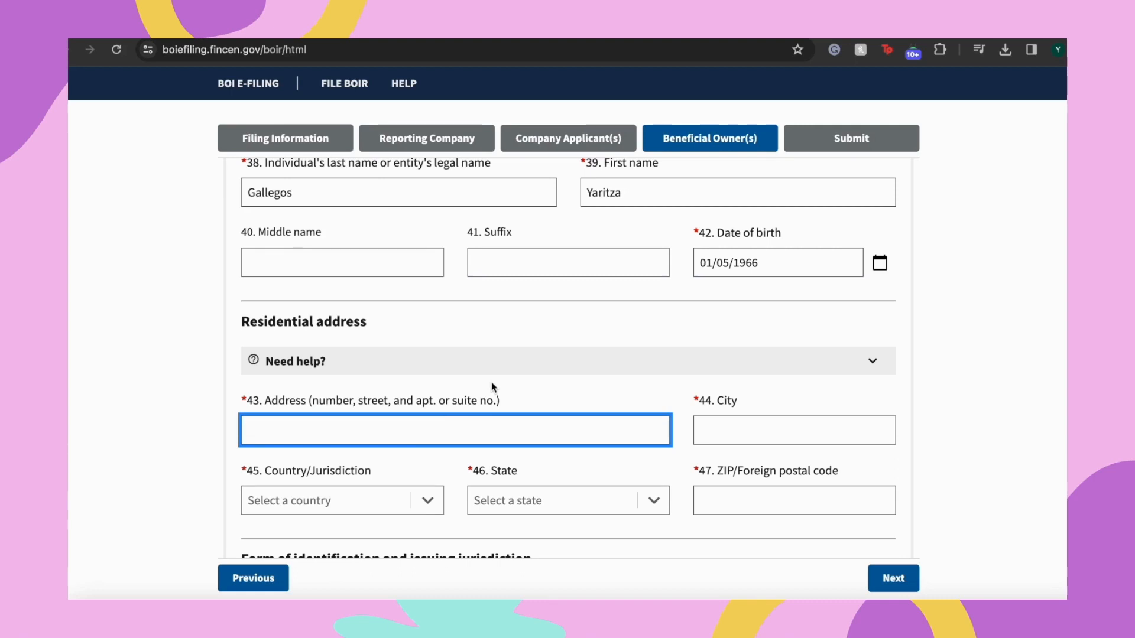
{"action": "type", "text": "647"}
{"action": "key", "text": "BackSpace"}
{"action": "key", "text": "BackSpace"}
{"action": "key", "text": "BackSpace"}
{"action": "key", "text": "BackSpace"}
{"action": "type", "text": "si"}
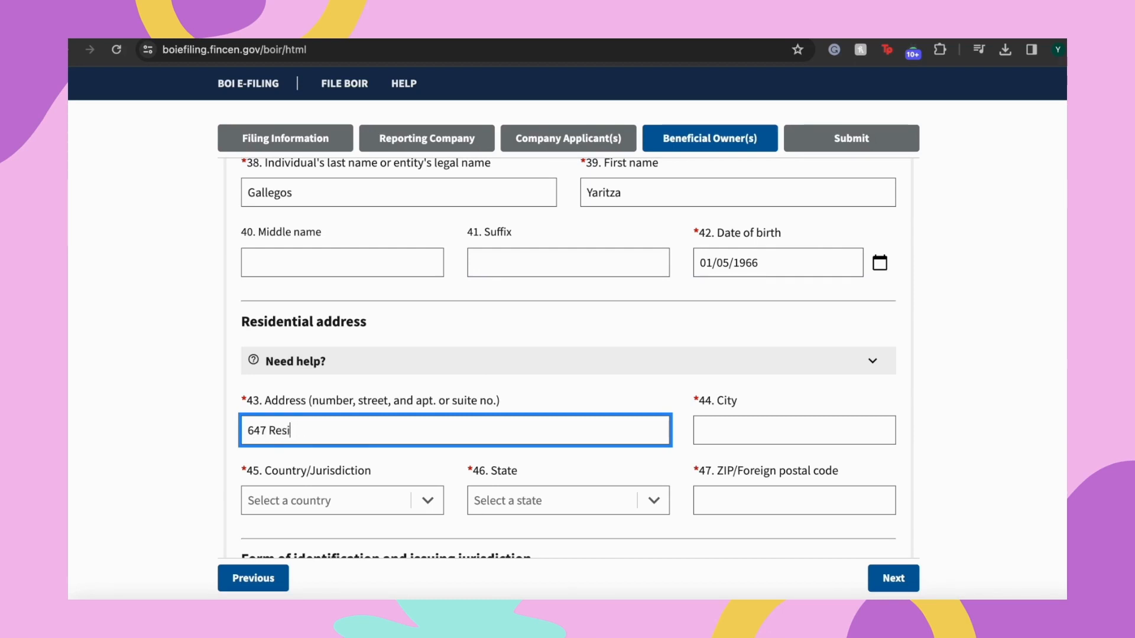
{"action": "type", "text": "dential Addres"}
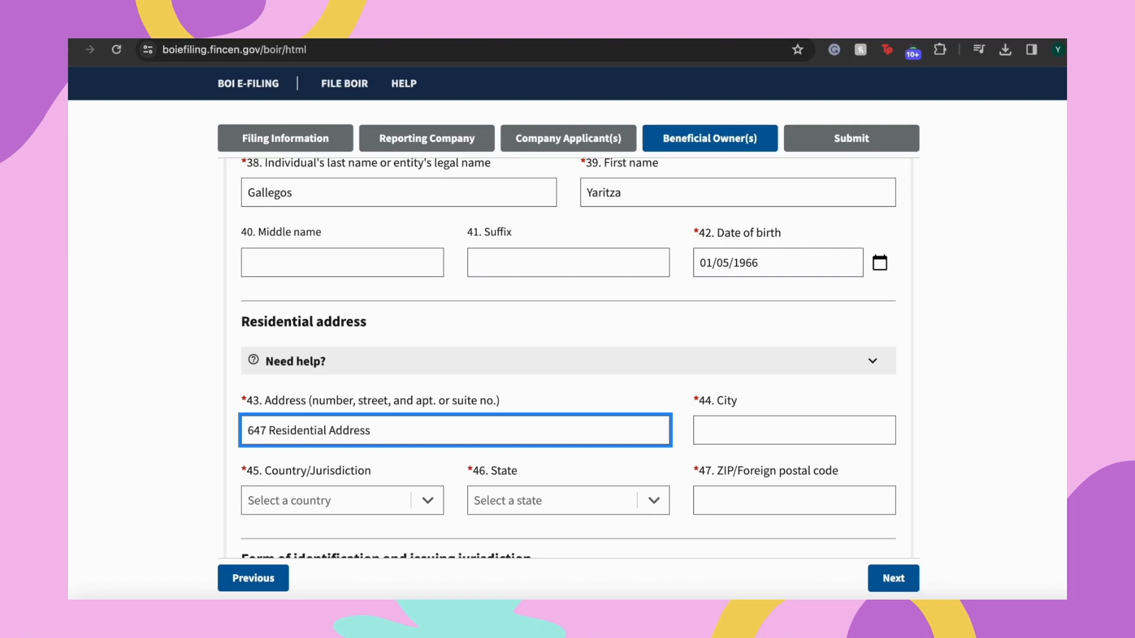
{"action": "type", "text": "s"}
{"action": "key", "text": "Tab"}
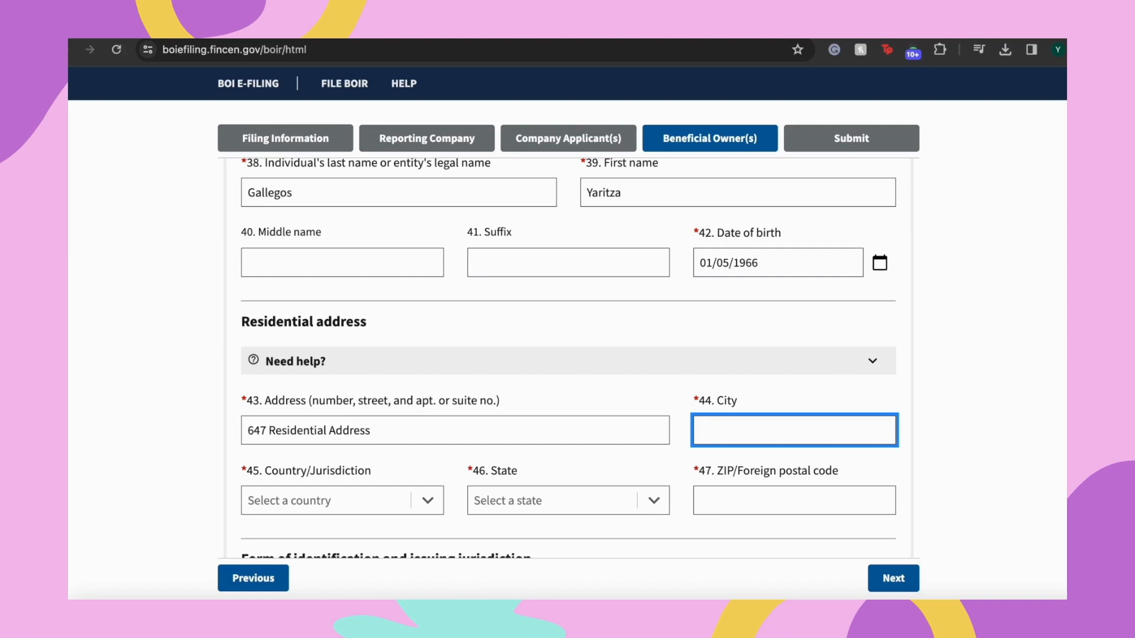
{"action": "left_click", "coordinate": [548, 431]}
{"action": "type", "text": "Ave"}
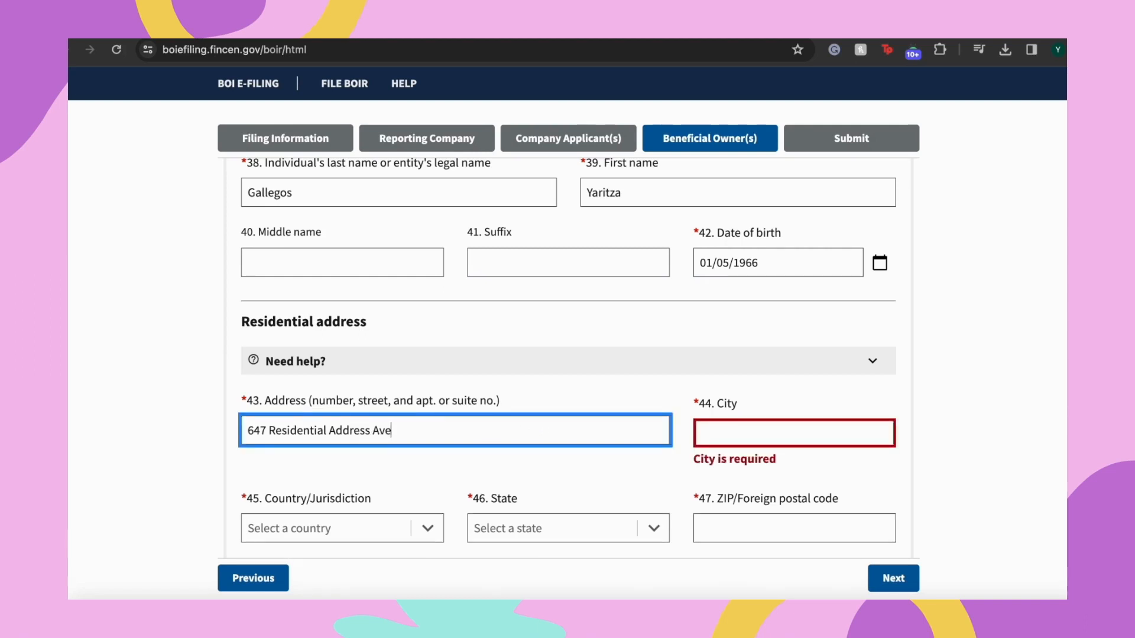
{"action": "key", "text": "Tab"}
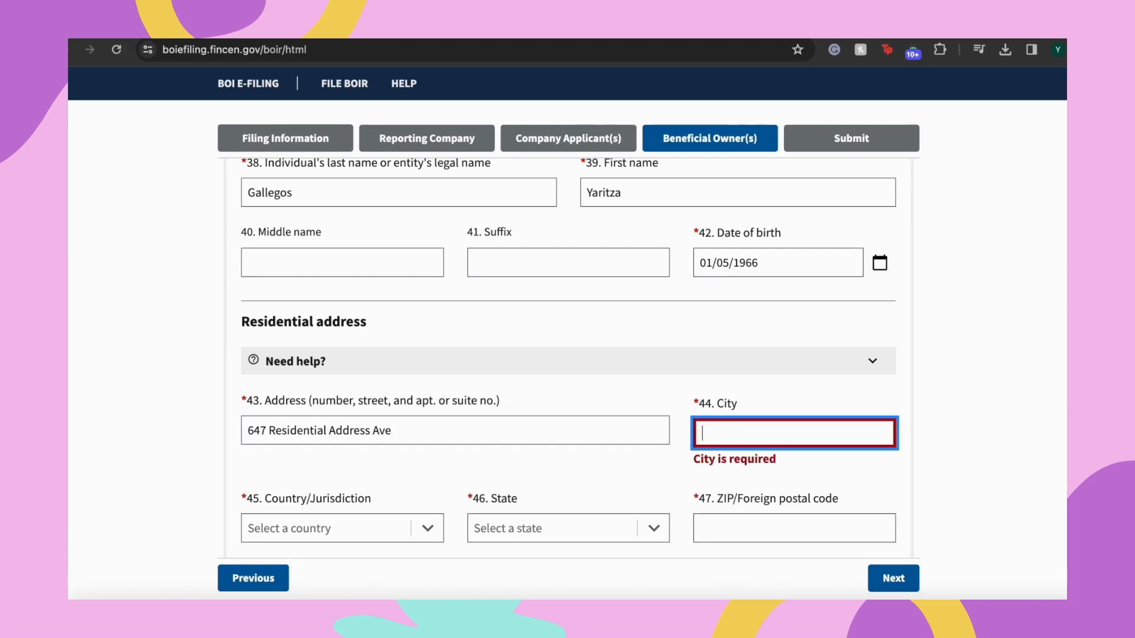
{"action": "type", "text": "San Antonio"}
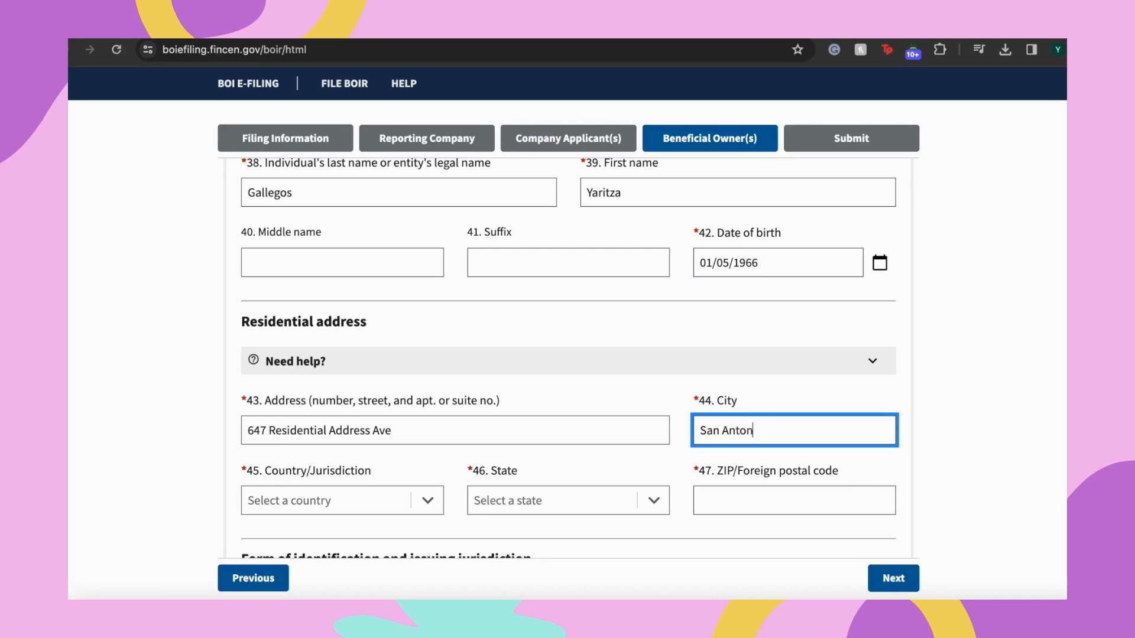
{"action": "key", "text": "Tab"}
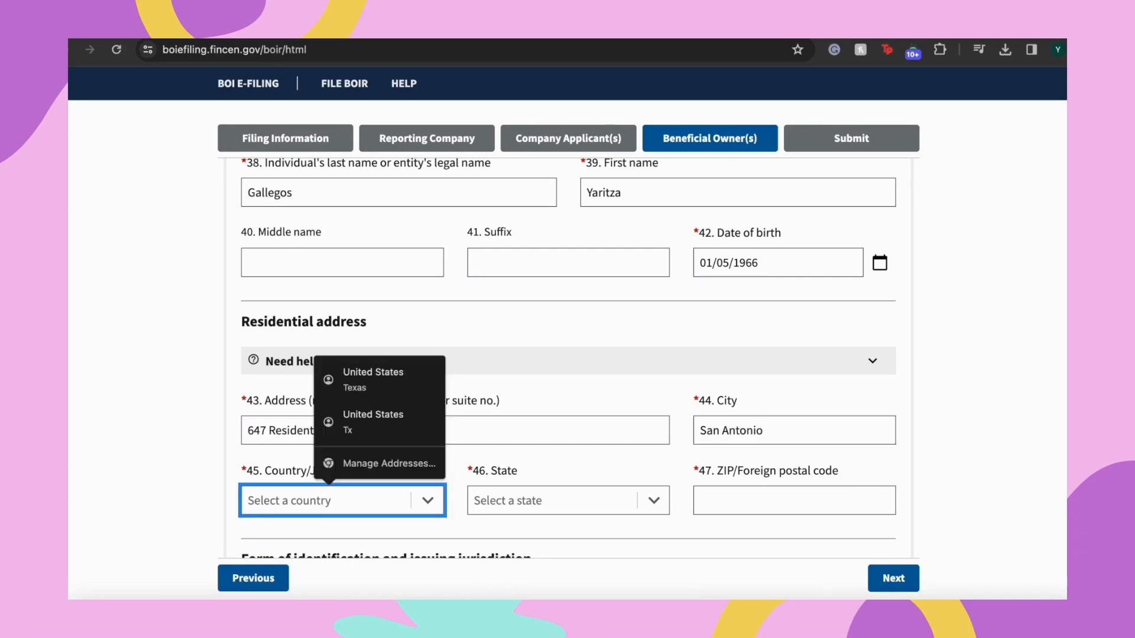
Set the residence country to United States of America and state to Texas, and enter the ZIP code
{"action": "left_click", "coordinate": [324, 508]}
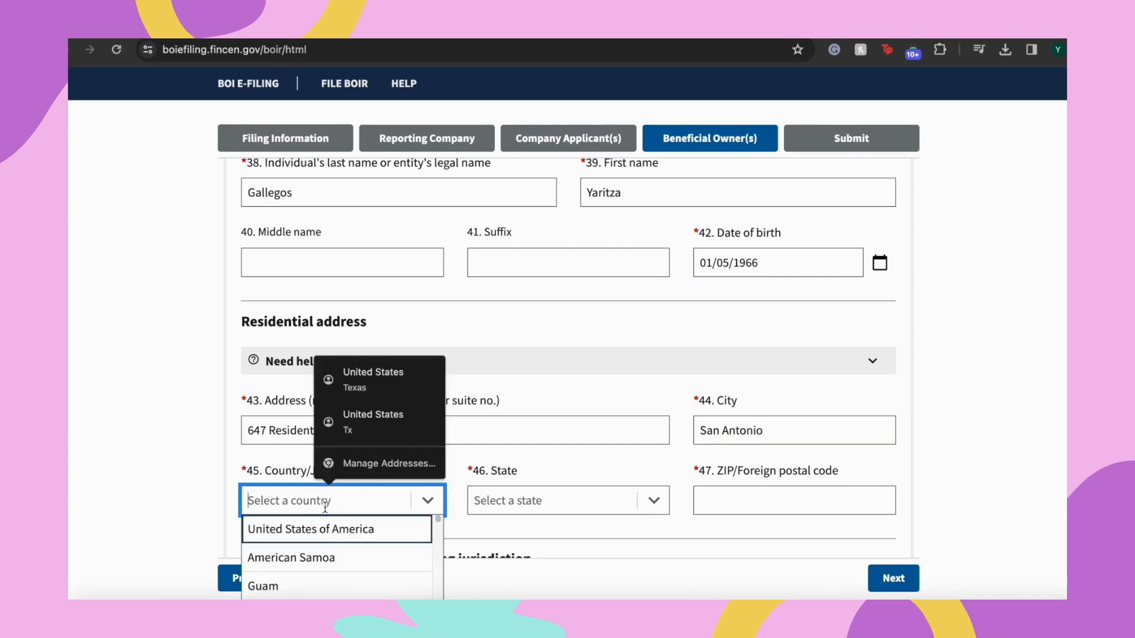
{"action": "left_click", "coordinate": [292, 539]}
{"action": "left_click", "coordinate": [533, 510]}
{"action": "type", "text": "te"}
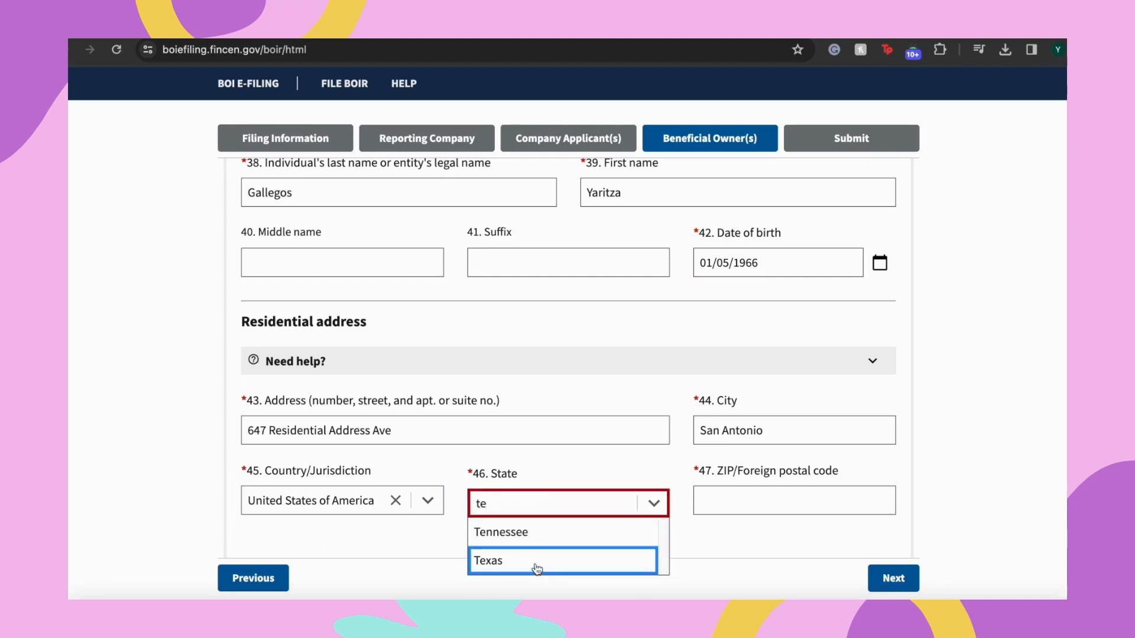
{"action": "left_click", "coordinate": [536, 567]}
{"action": "left_click", "coordinate": [784, 496]}
{"action": "type", "text": "8229"}
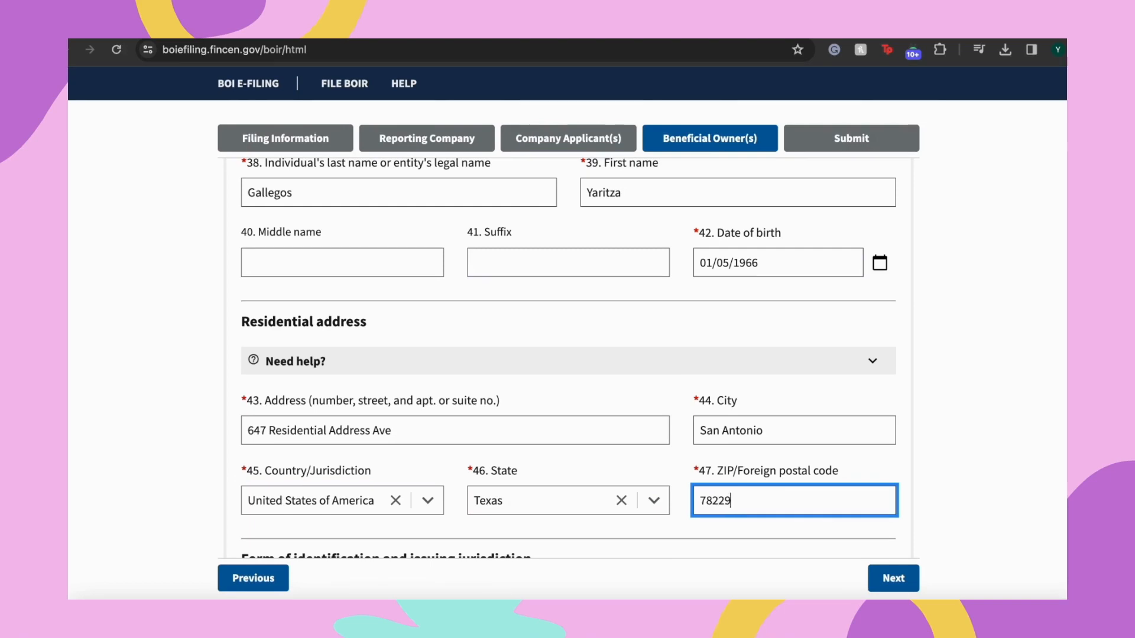
{"action": "key", "text": "Tab"}
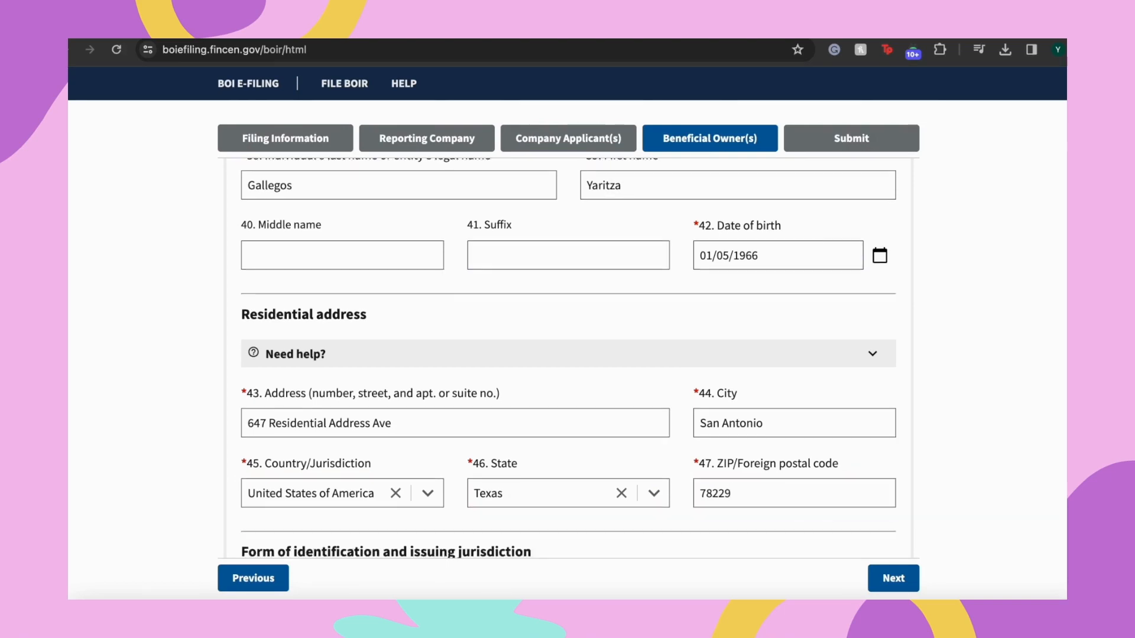
{"action": "scroll", "coordinate": [758, 460], "scroll_direction": "down", "scroll_amount": 7}
Set Beneficial Owner #1's ID type to State issued driver's license and enter the license number
{"action": "scroll", "coordinate": [758, 463], "scroll_direction": "up", "scroll_amount": 4}
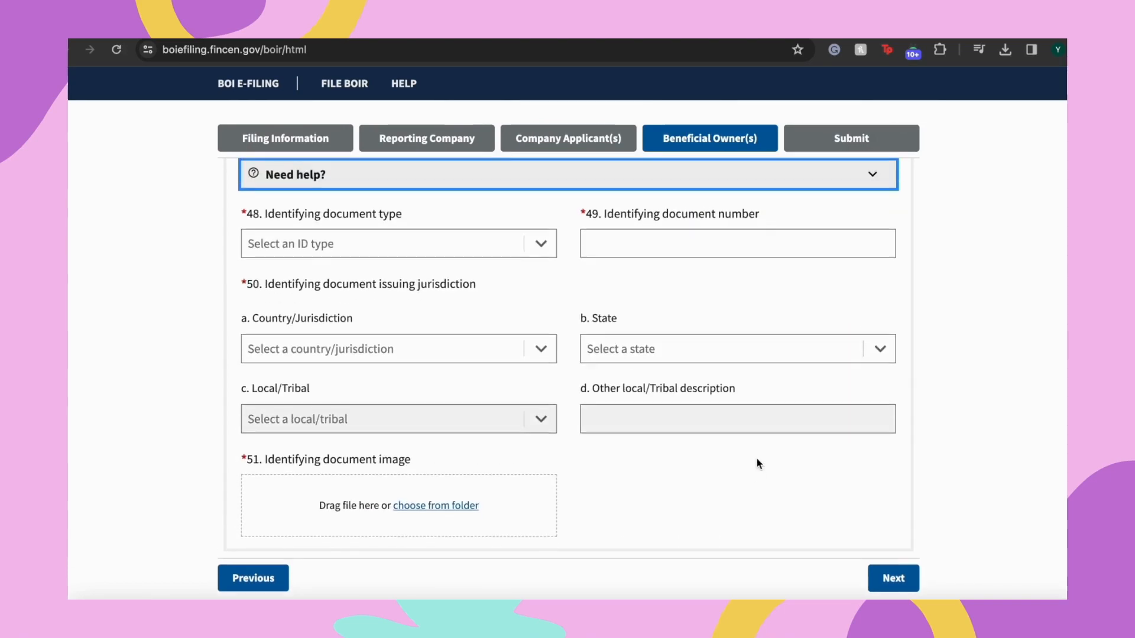
{"action": "scroll", "coordinate": [759, 460], "scroll_direction": "down", "scroll_amount": 1}
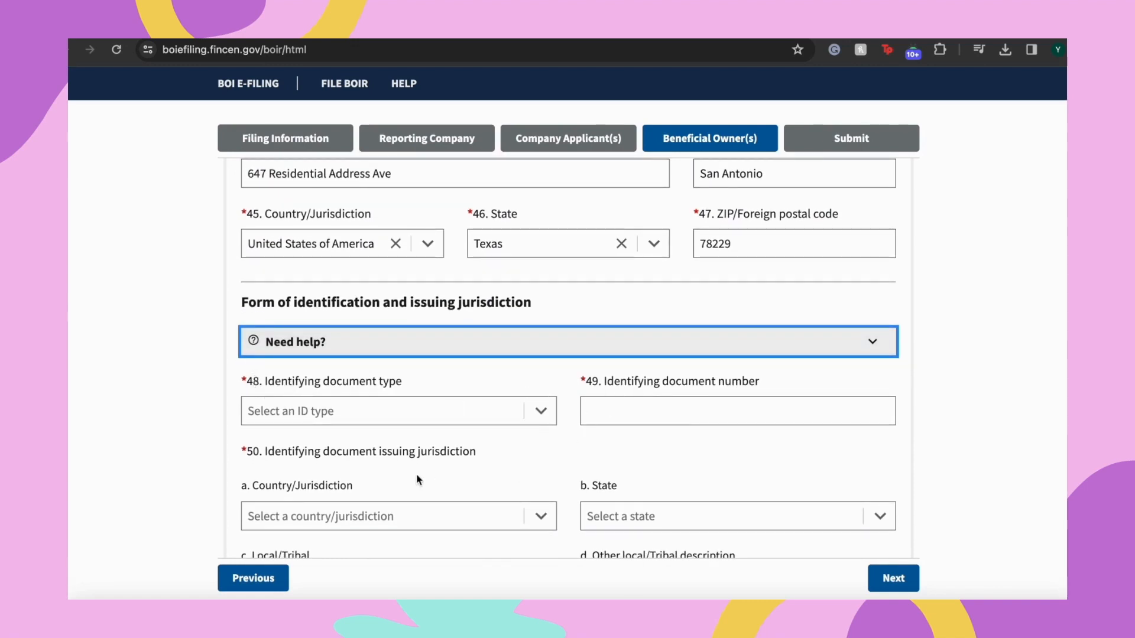
{"action": "scroll", "coordinate": [423, 467], "scroll_direction": "up", "scroll_amount": 1}
{"action": "scroll", "coordinate": [423, 466], "scroll_direction": "down", "scroll_amount": 2}
{"action": "scroll", "coordinate": [426, 464], "scroll_direction": "down", "scroll_amount": 3}
{"action": "scroll", "coordinate": [426, 463], "scroll_direction": "up", "scroll_amount": 4}
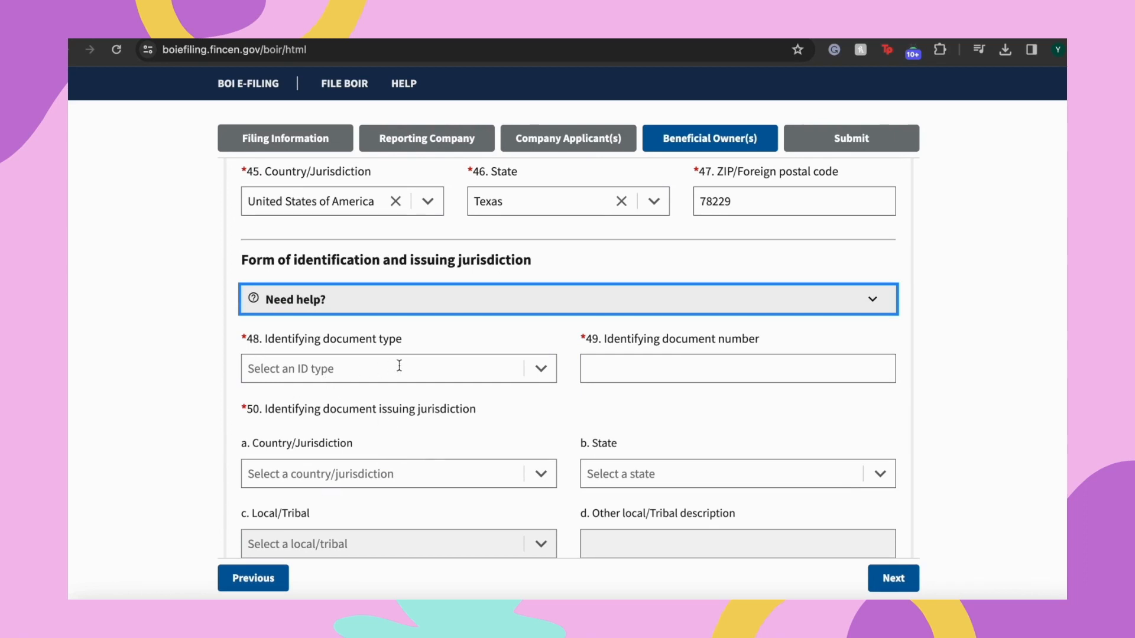
{"action": "left_click", "coordinate": [538, 373]}
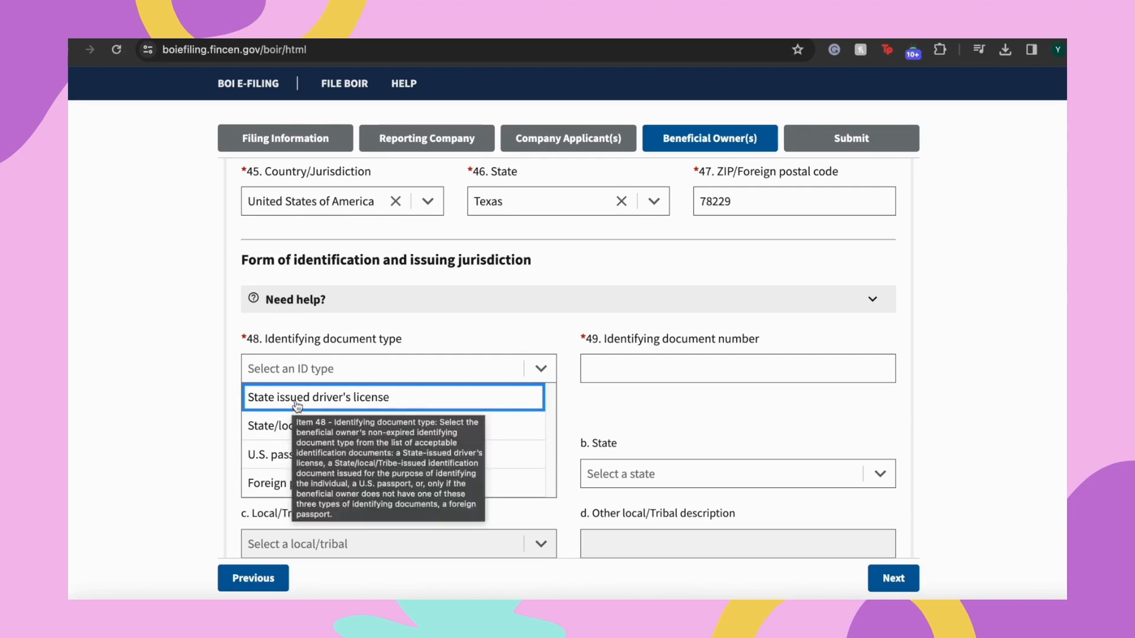
{"action": "left_click", "coordinate": [390, 404]}
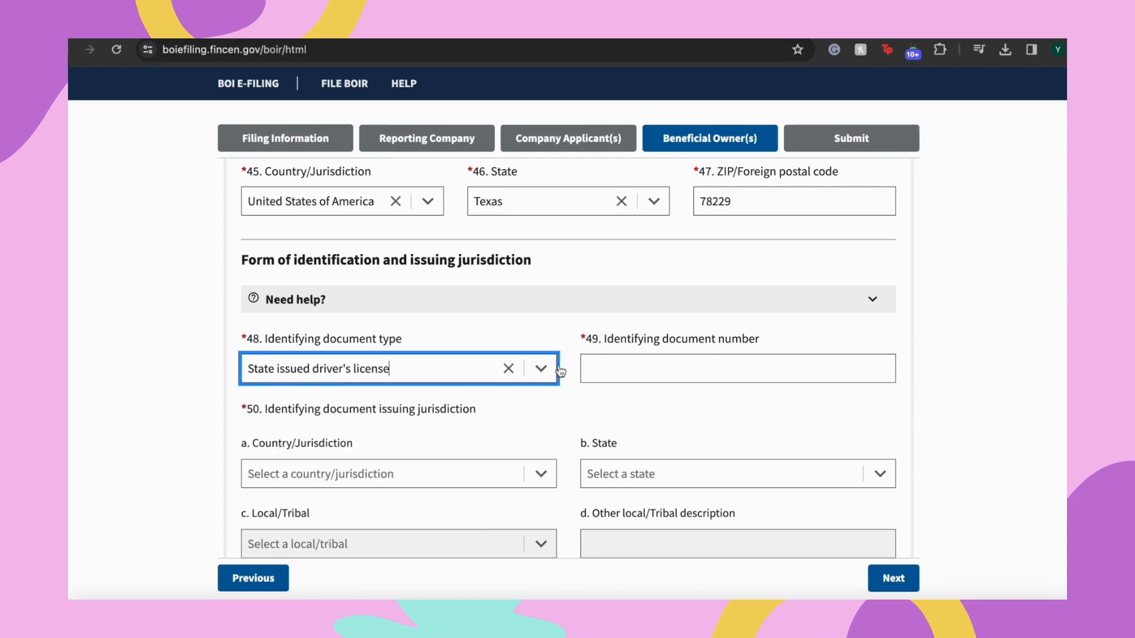
{"action": "left_click", "coordinate": [646, 369]}
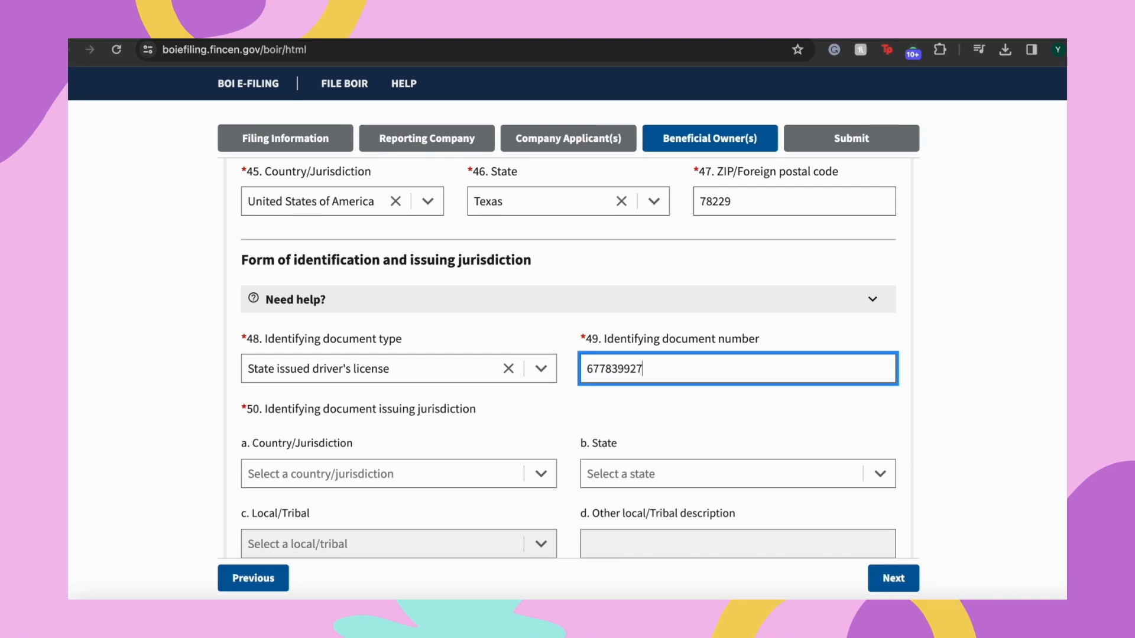
Set the ID's issuing jurisdiction to United States of America, Texas
{"action": "left_click", "coordinate": [307, 474]}
{"action": "left_click", "coordinate": [641, 431]}
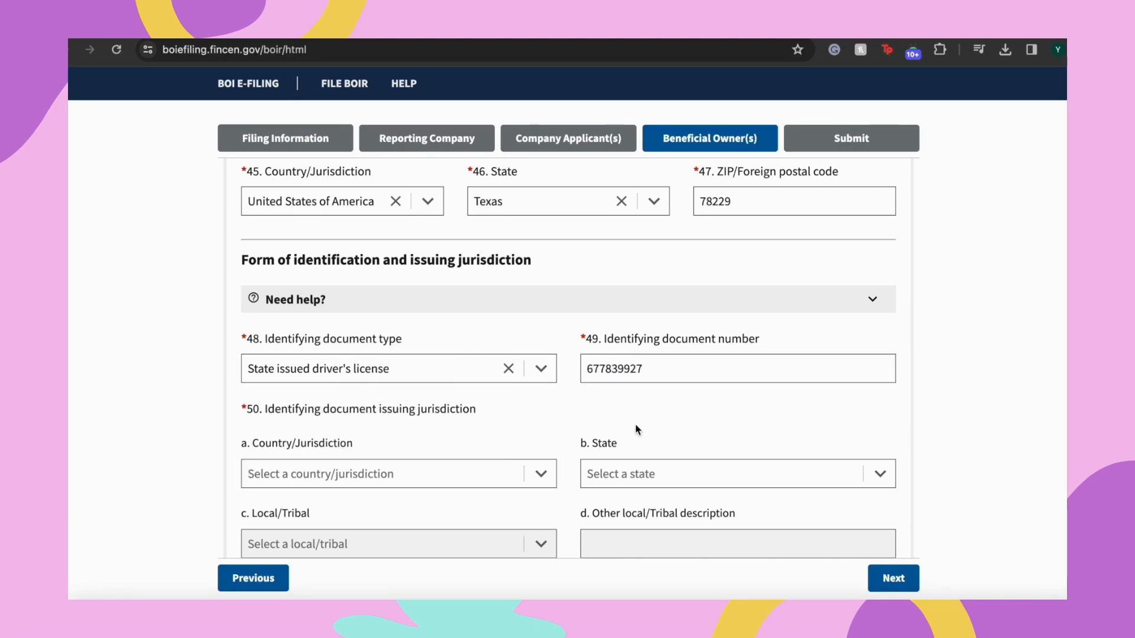
{"action": "left_click", "coordinate": [424, 471]}
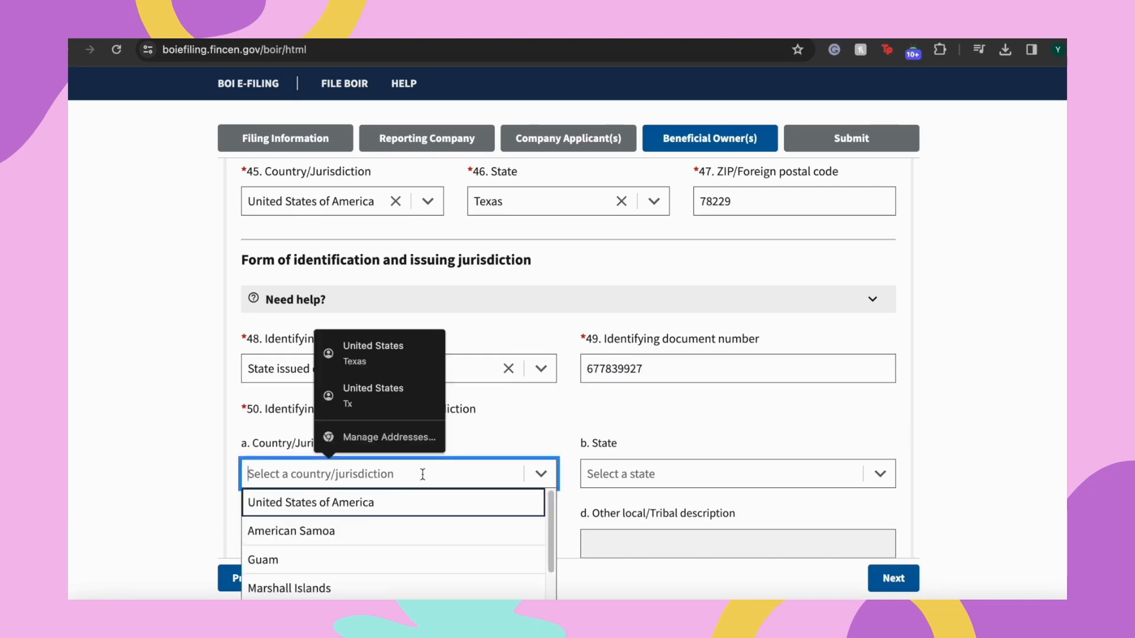
{"action": "left_click", "coordinate": [393, 503]}
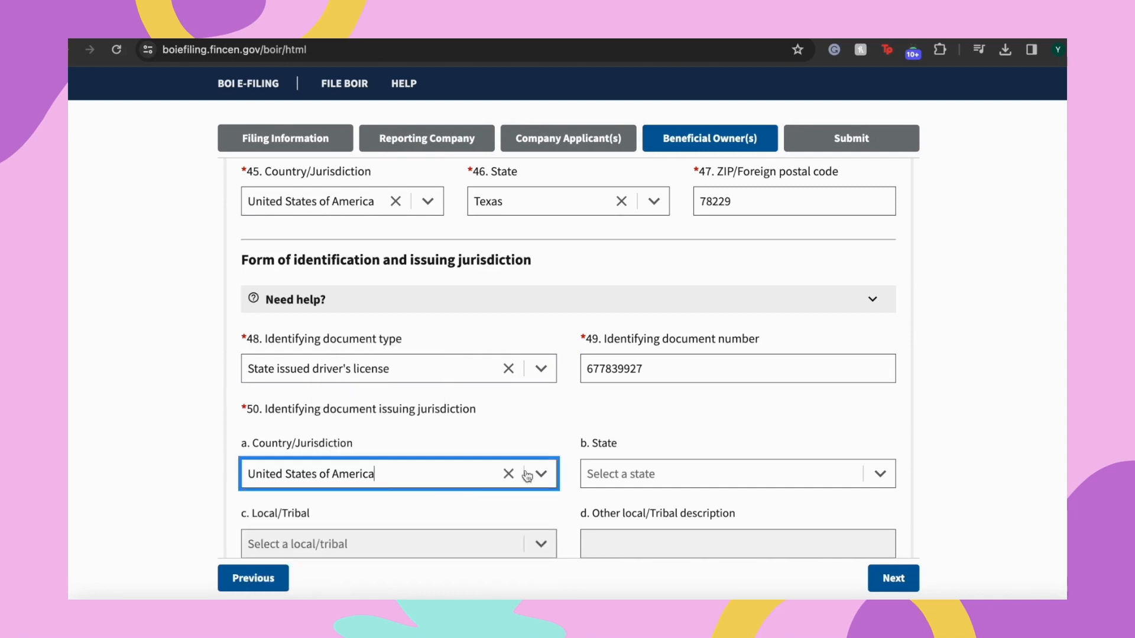
{"action": "left_click", "coordinate": [643, 479]}
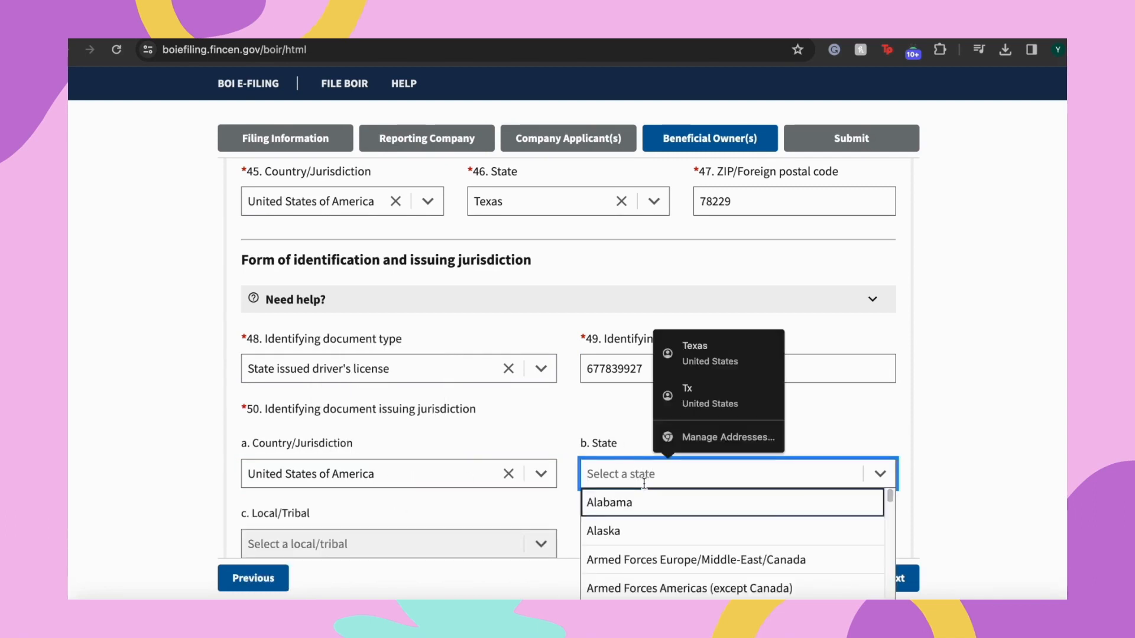
{"action": "type", "text": "texas"}
{"action": "left_click", "coordinate": [639, 518]}
{"action": "scroll", "coordinate": [562, 352], "scroll_direction": "down", "scroll_amount": 1}
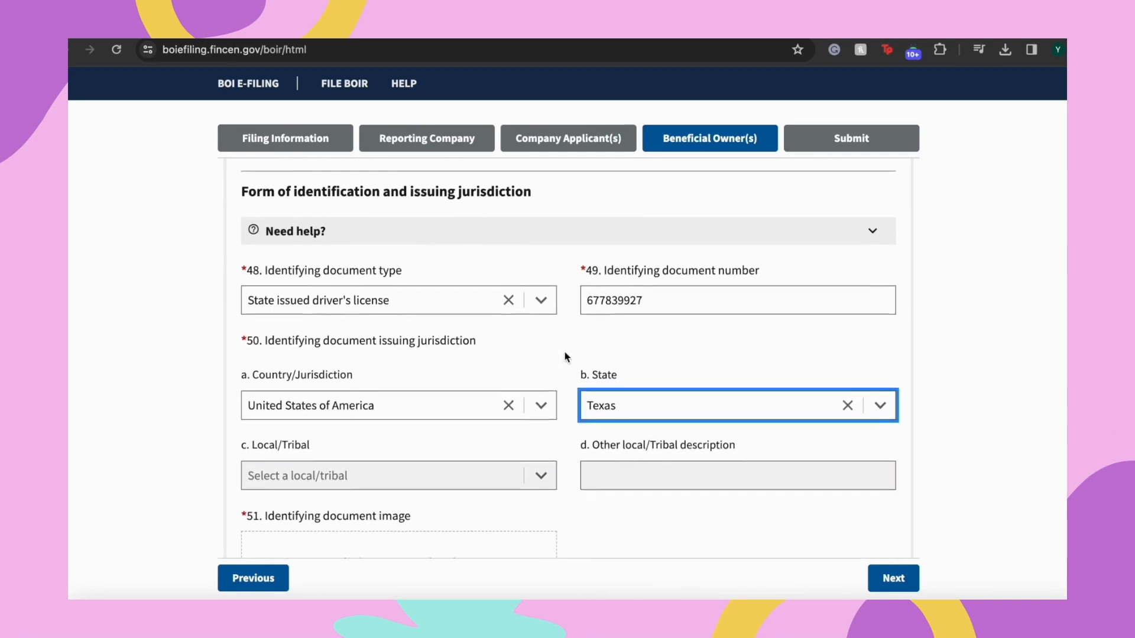
{"action": "scroll", "coordinate": [566, 357], "scroll_direction": "down", "scroll_amount": 3}
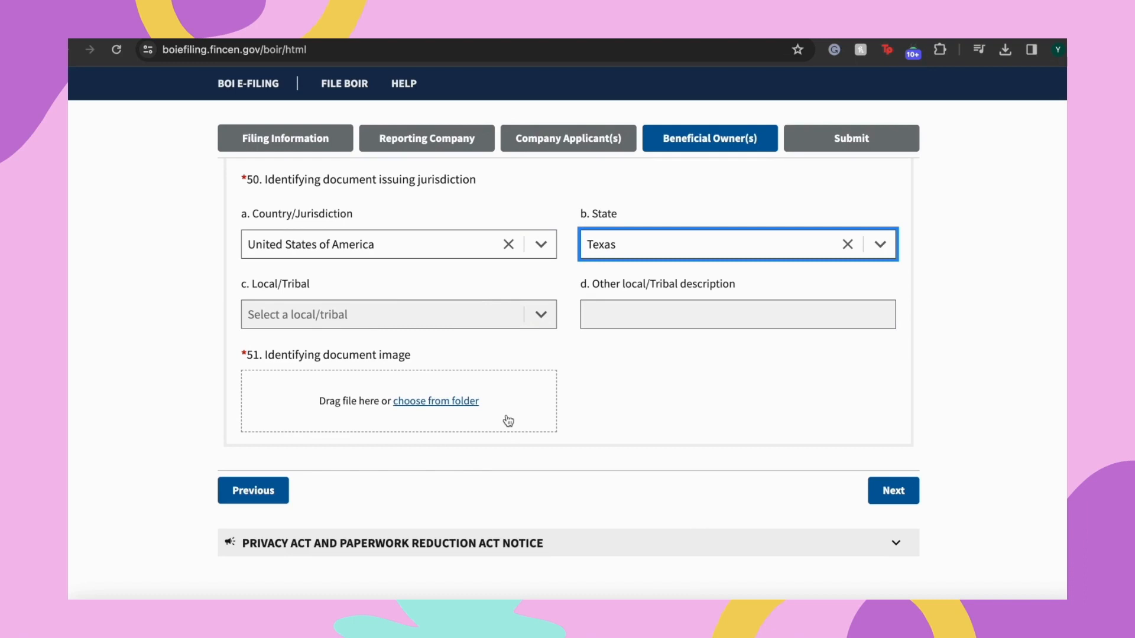
Upload TX-DL.pdf as the owner's identifying document image
{"action": "mouse_move", "coordinate": [509, 421]}
{"action": "left_click", "coordinate": [449, 405]}
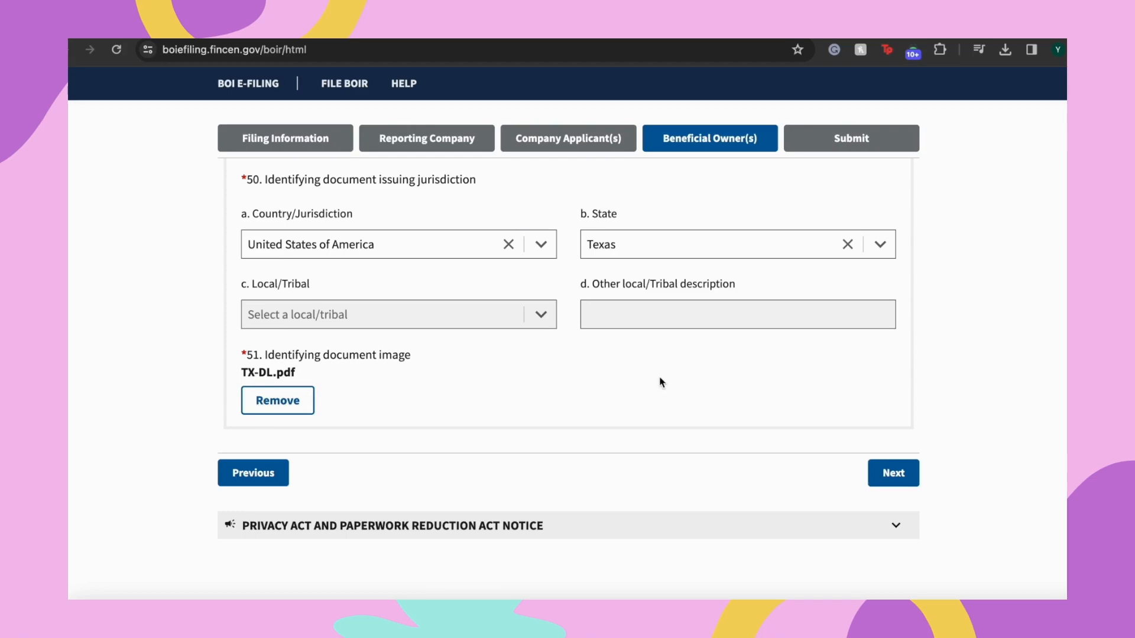
On the Submit step, enter the submitter's e-mail address and its confirmation
{"action": "left_click", "coordinate": [893, 474]}
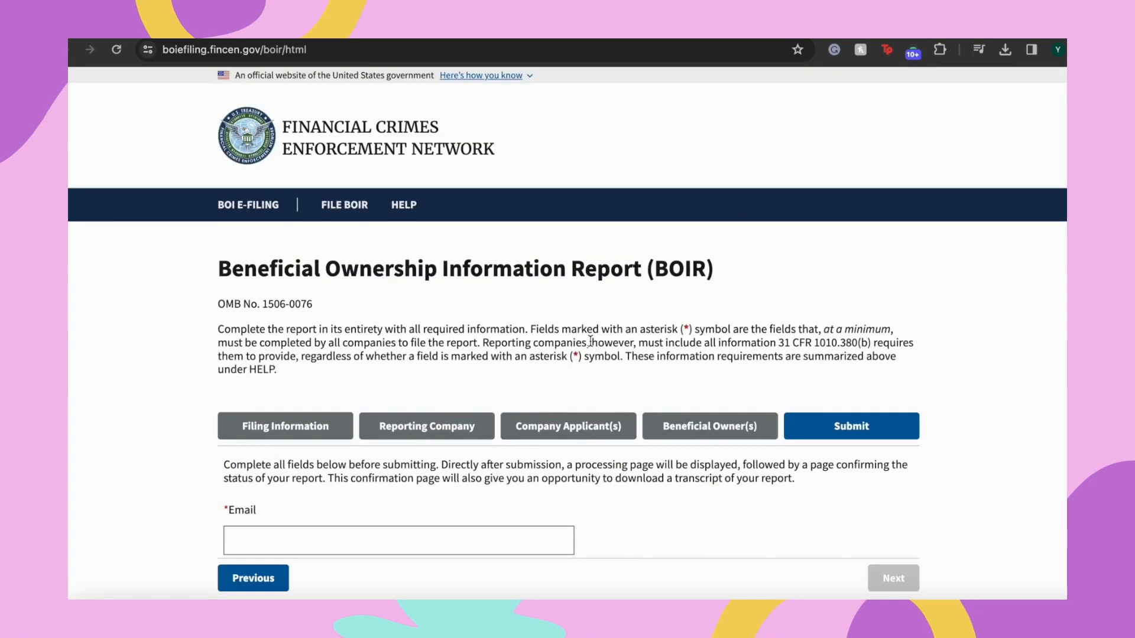
{"action": "scroll", "coordinate": [591, 345], "scroll_direction": "down", "scroll_amount": 3}
{"action": "scroll", "coordinate": [599, 343], "scroll_direction": "up", "scroll_amount": 1}
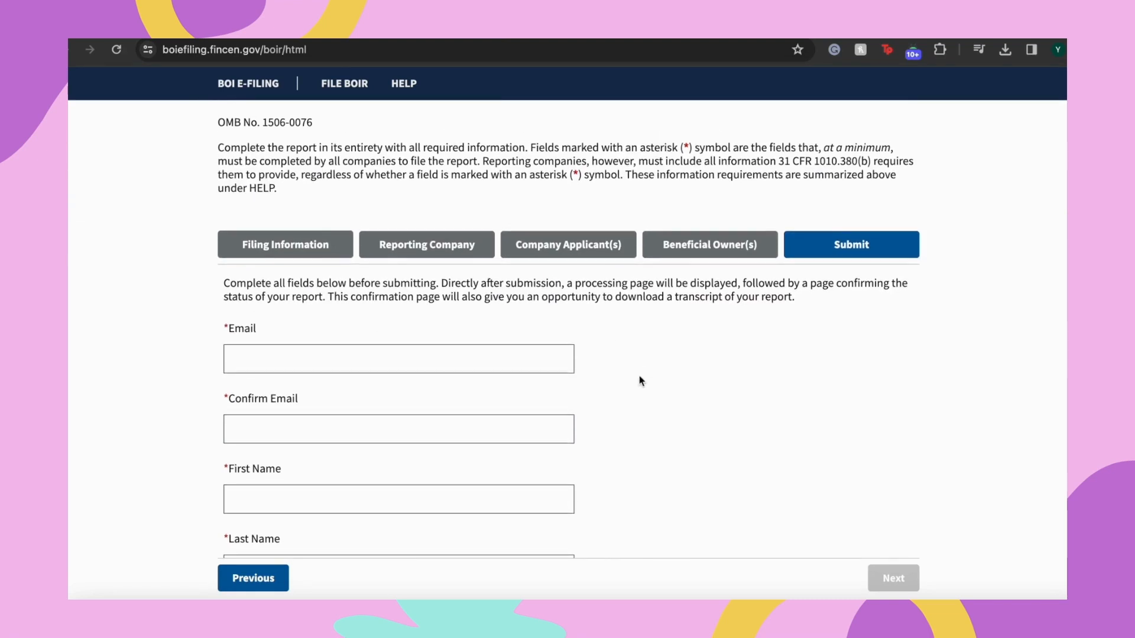
{"action": "scroll", "coordinate": [616, 380], "scroll_direction": "down", "scroll_amount": 2}
{"action": "left_click", "coordinate": [524, 287]}
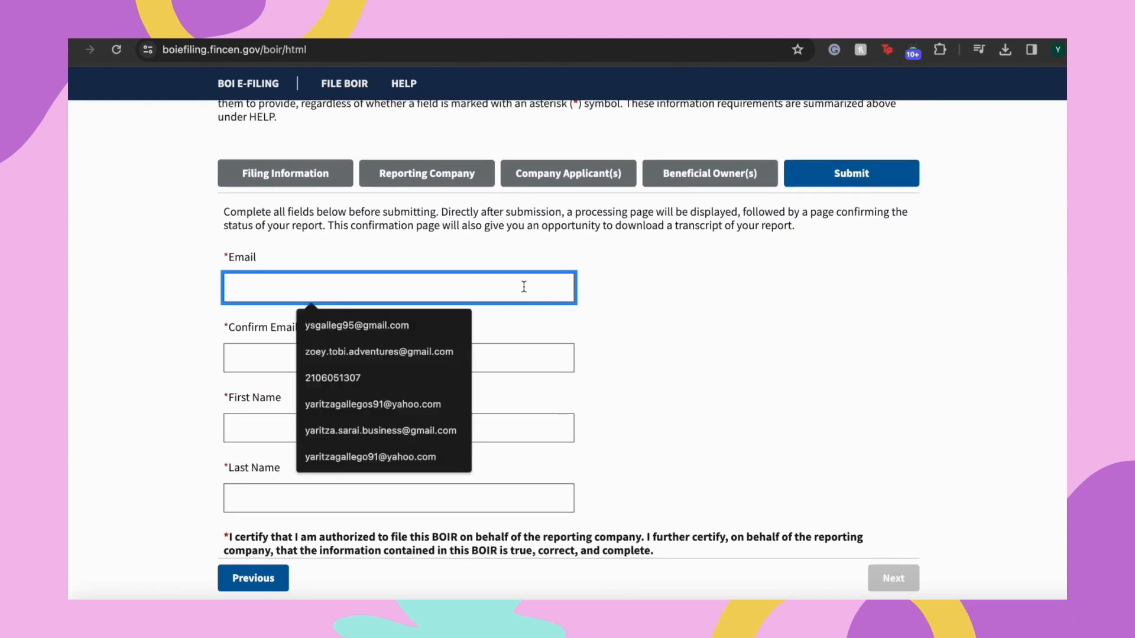
{"action": "type", "text": "ya"}
{"action": "key", "text": "BackSpace"}
{"action": "key", "text": "BackSpace"}
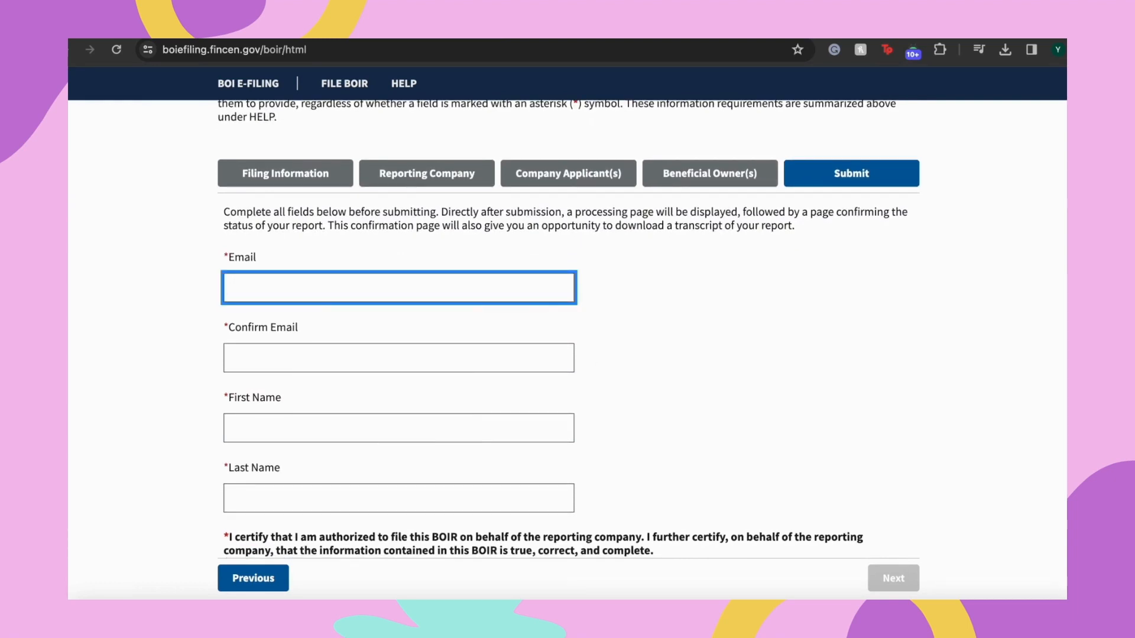
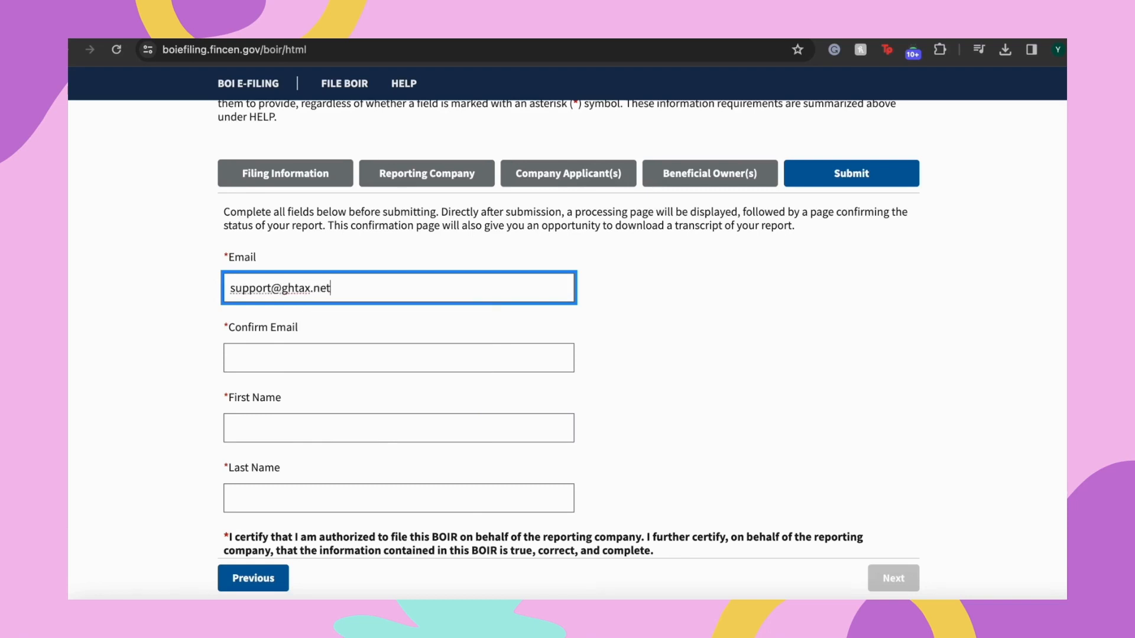
{"action": "left_click", "coordinate": [331, 357]}
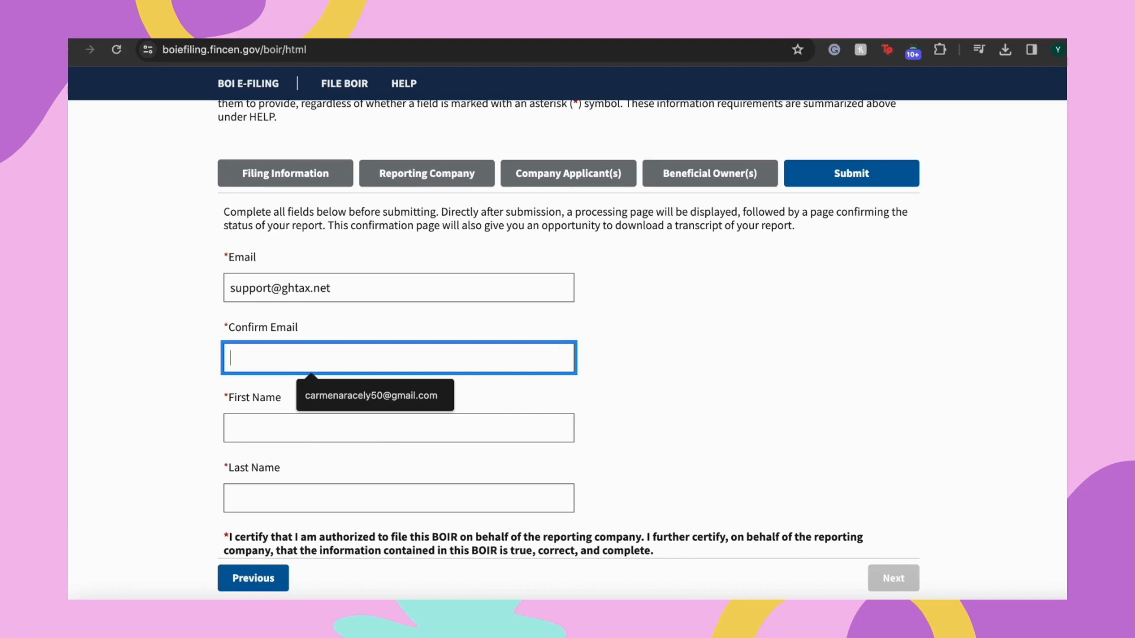
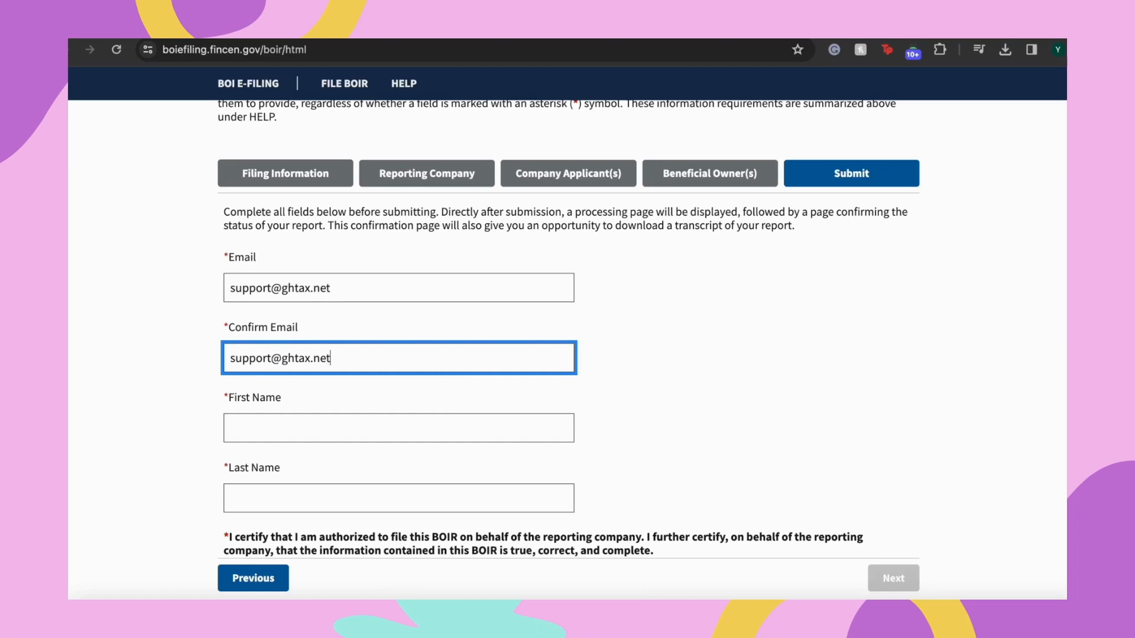
Fill in the submitter's first name and last name
{"action": "left_click", "coordinate": [399, 427]}
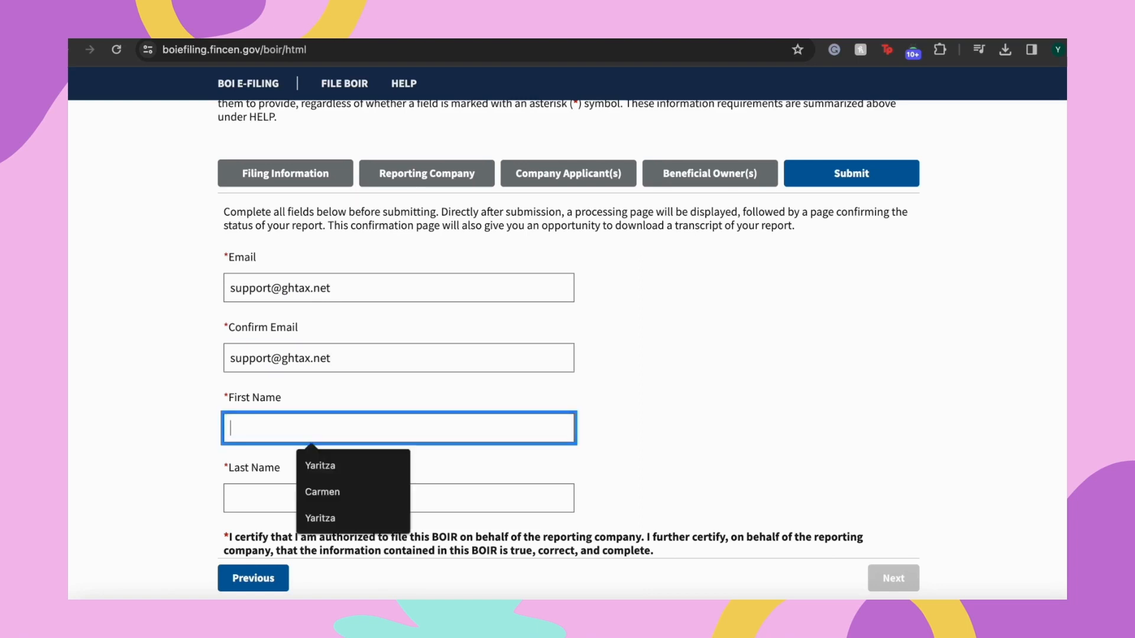
{"action": "key", "text": "Tab"}
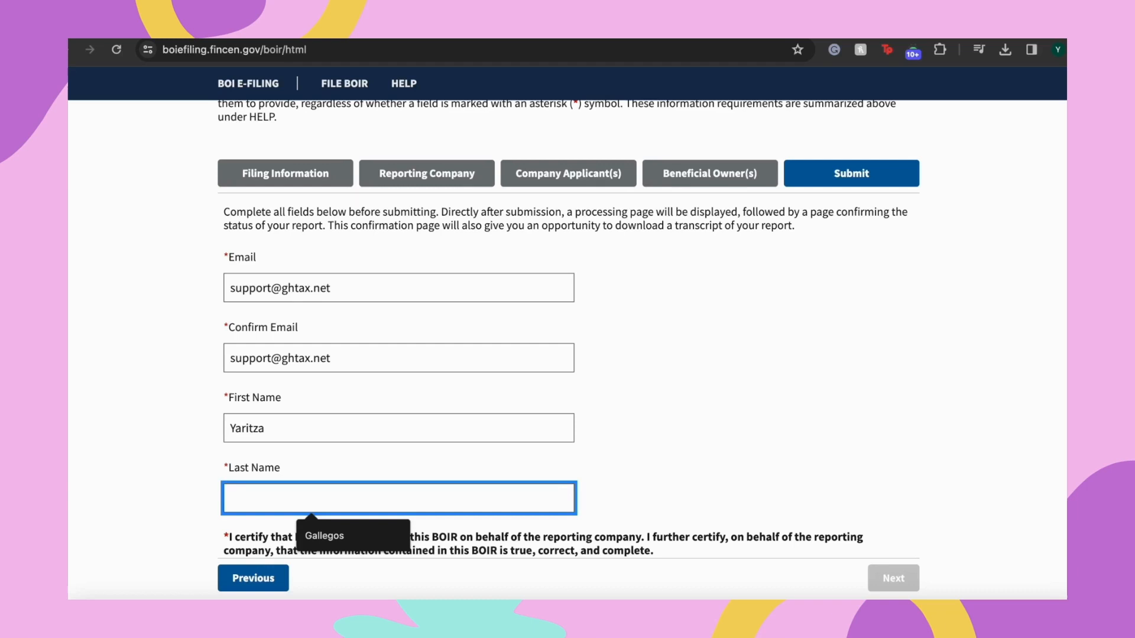
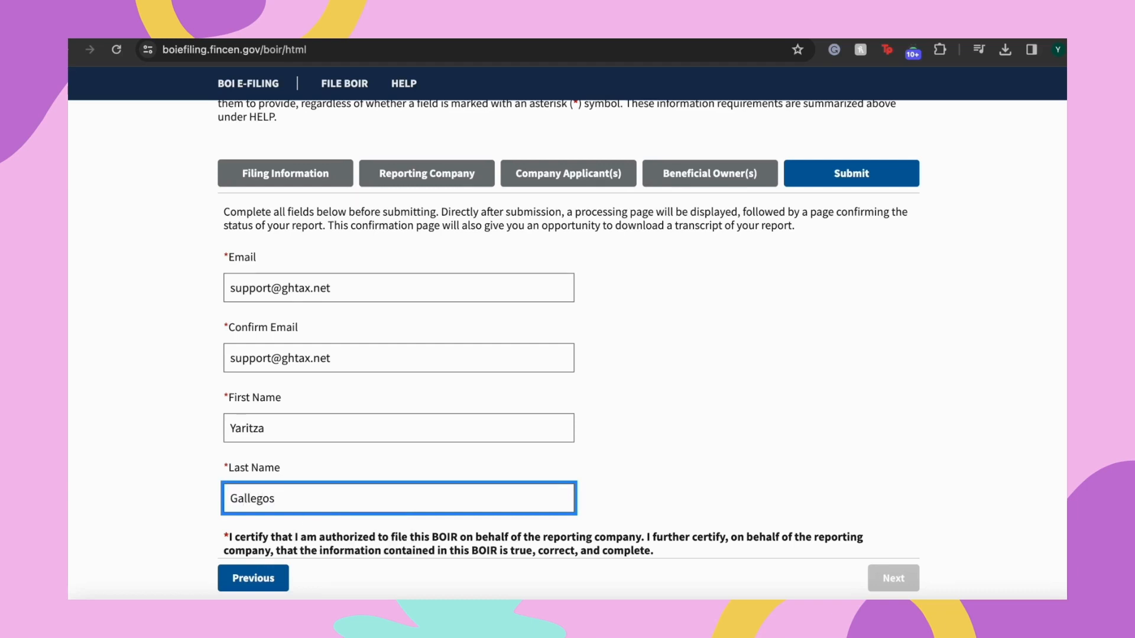
{"action": "left_click", "coordinate": [739, 346]}
Tick 'I agree' on the filing certification
{"action": "scroll", "coordinate": [744, 354], "scroll_direction": "down", "scroll_amount": 3}
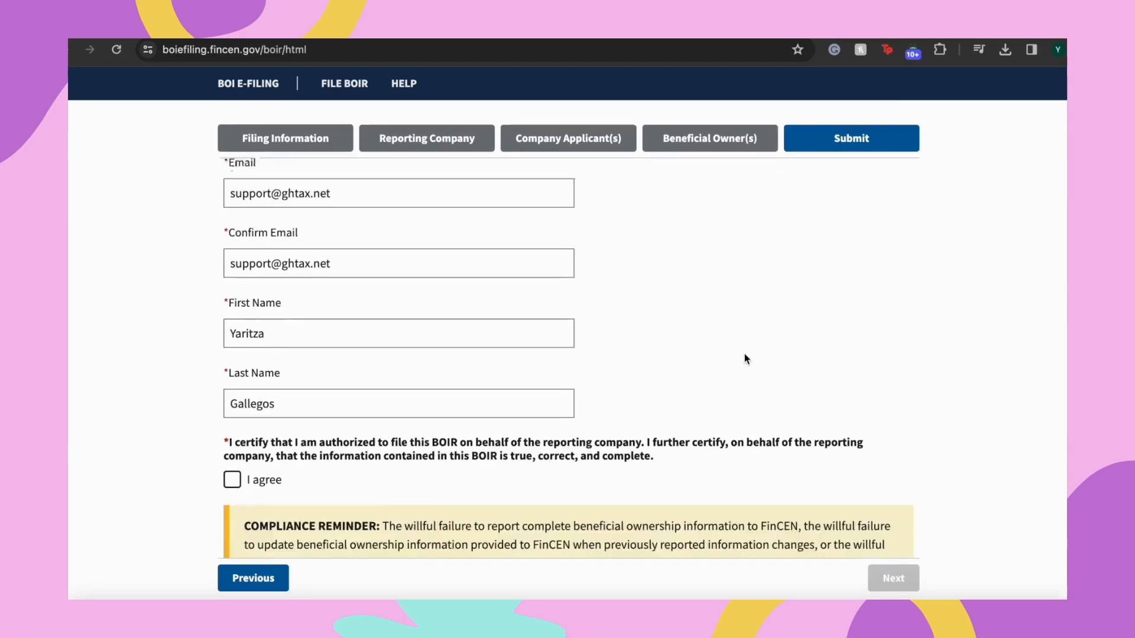
{"action": "scroll", "coordinate": [744, 354], "scroll_direction": "down", "scroll_amount": 1}
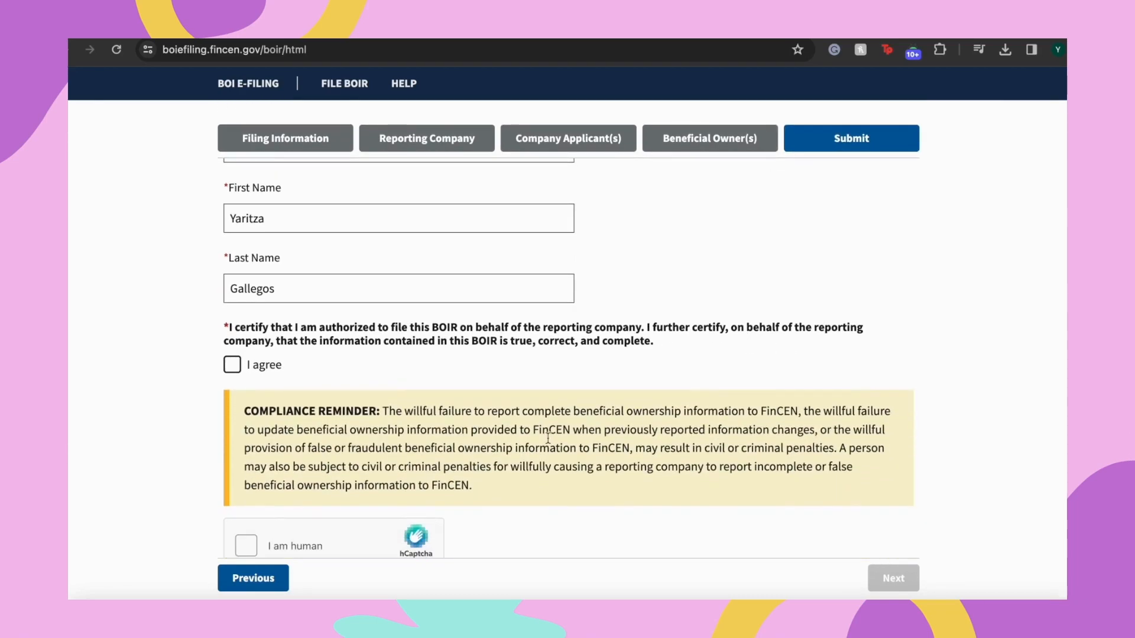
{"action": "left_click", "coordinate": [232, 366]}
{"action": "scroll", "coordinate": [372, 383], "scroll_direction": "down", "scroll_amount": 3}
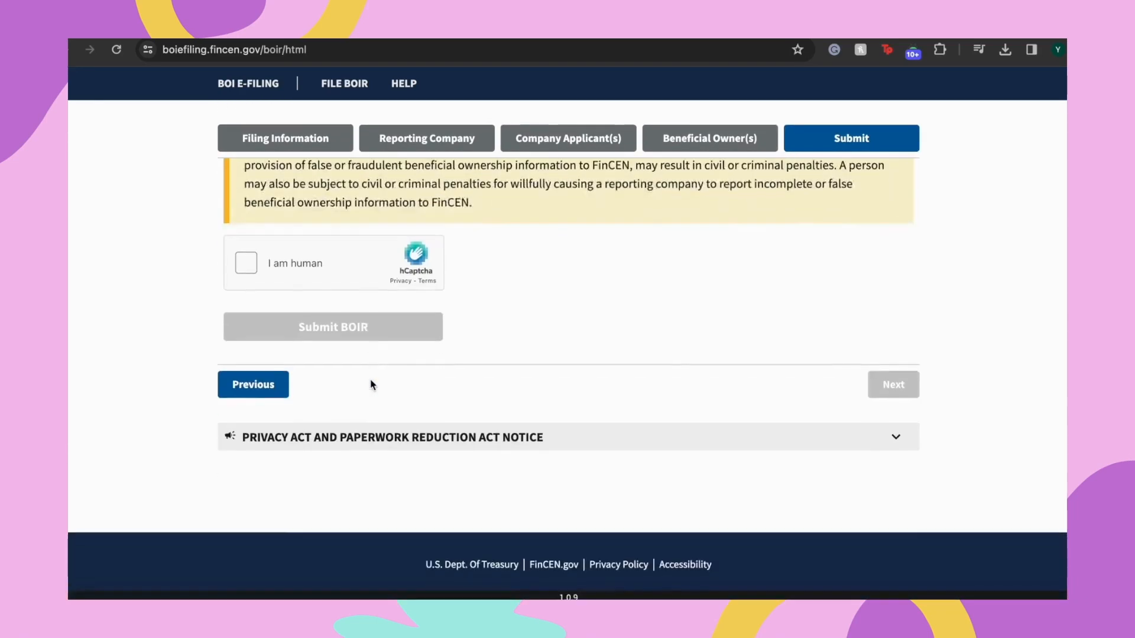
{"action": "scroll", "coordinate": [372, 385], "scroll_direction": "up", "scroll_amount": 1}
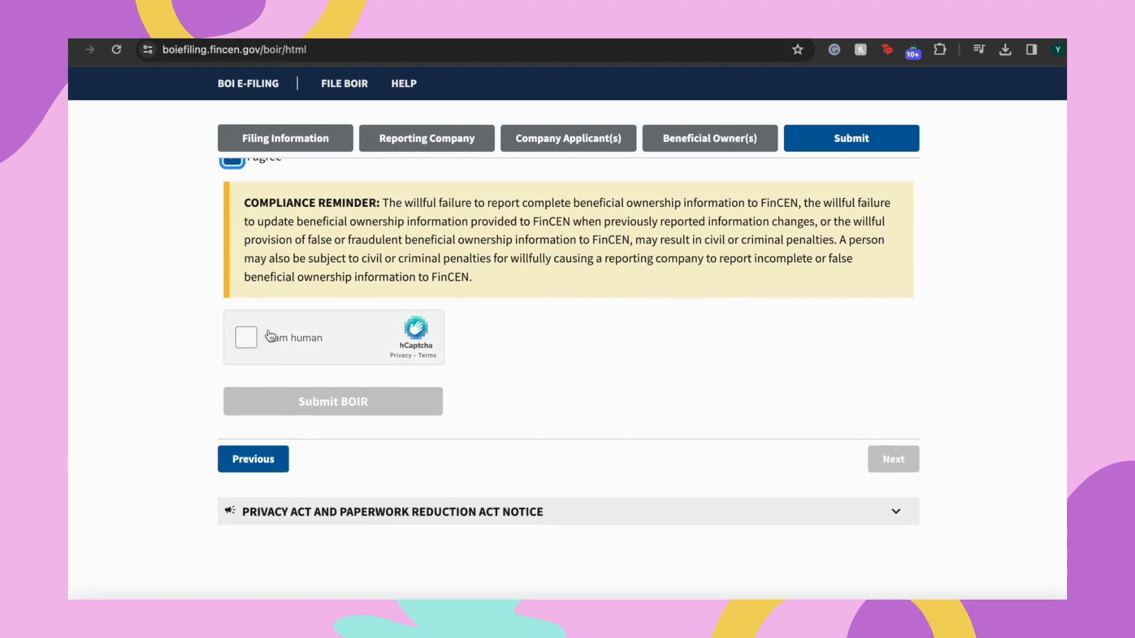
Complete the hCaptcha check by solving both rotated-object puzzles and verifying
{"action": "left_click", "coordinate": [254, 336]}
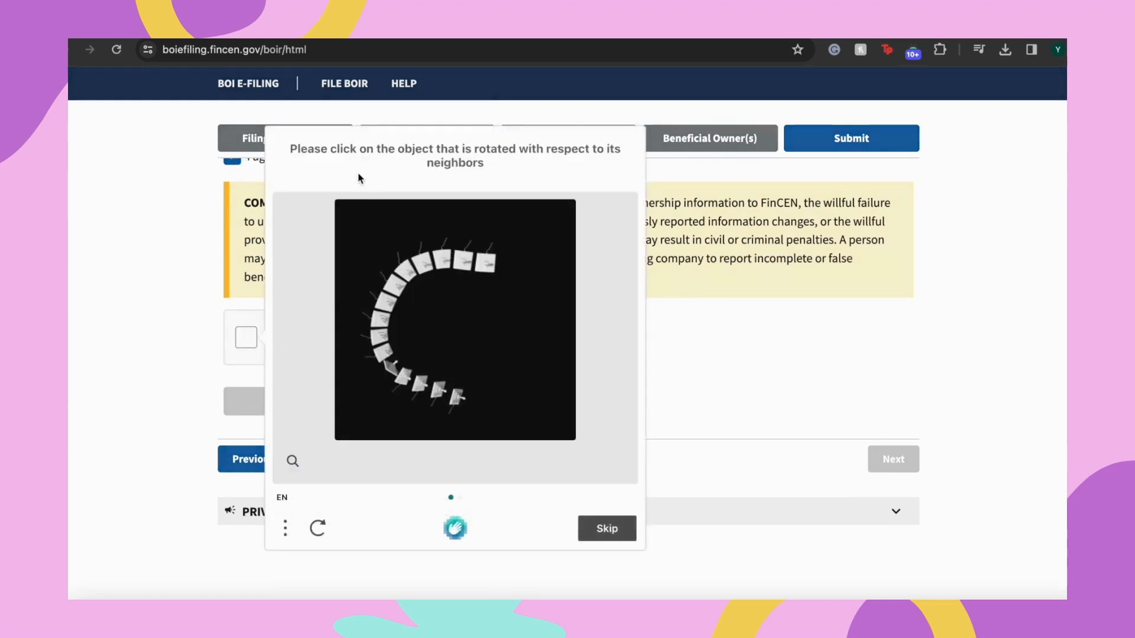
{"action": "left_click", "coordinate": [393, 370]}
{"action": "left_click", "coordinate": [602, 526]}
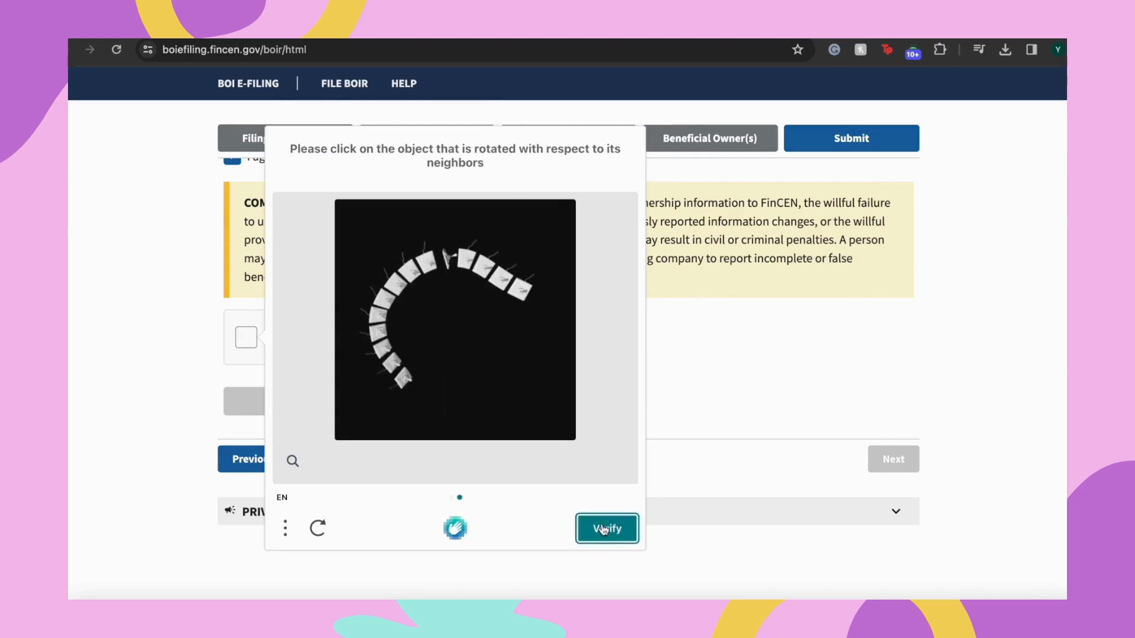
{"action": "left_click", "coordinate": [452, 259]}
{"action": "left_click", "coordinate": [603, 534]}
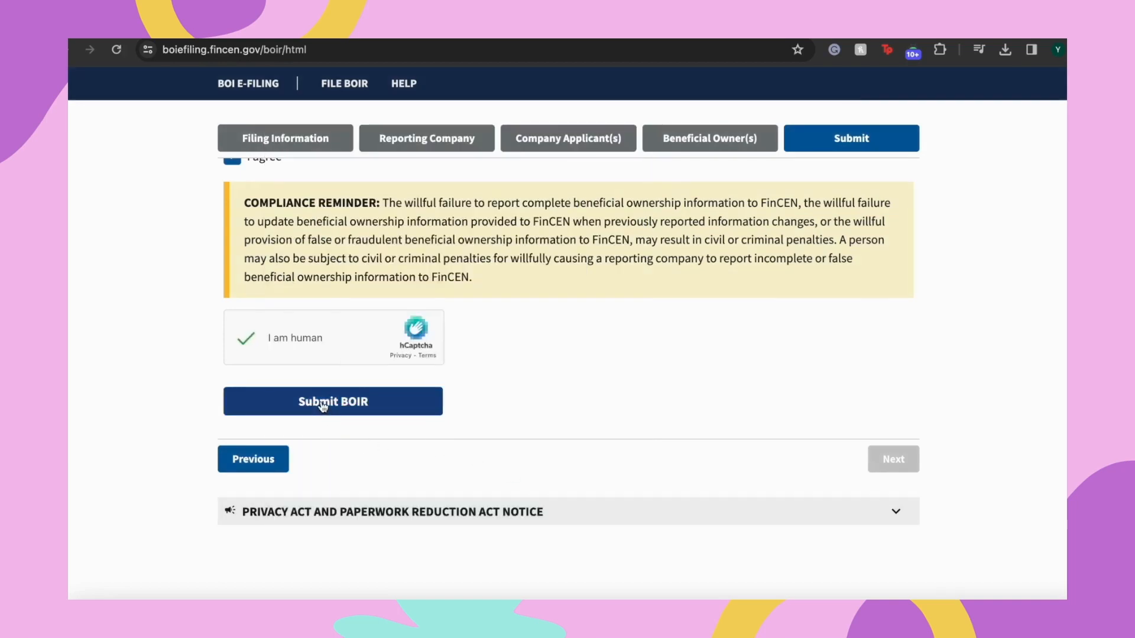